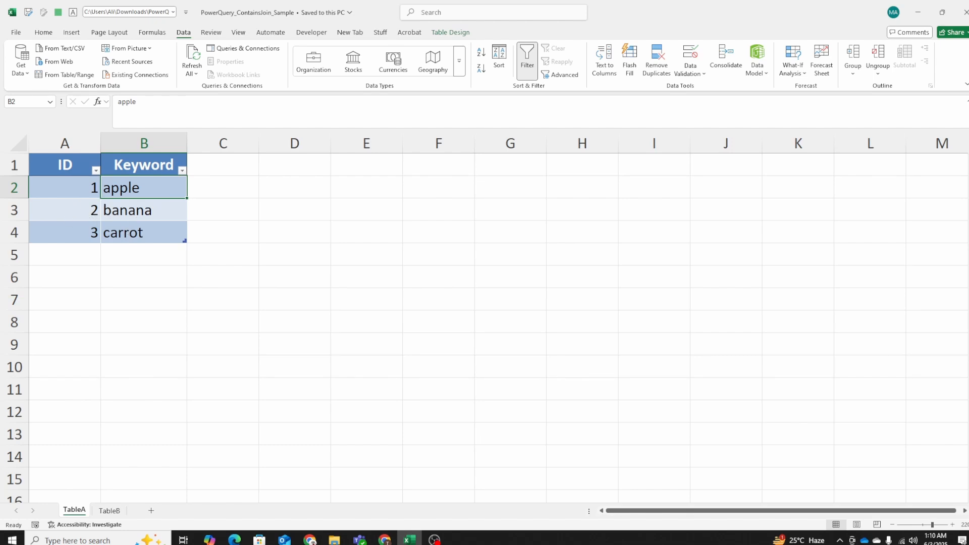
- Review the product descriptions on the TableB sheet and return to the TableA sheet
click(109, 510)
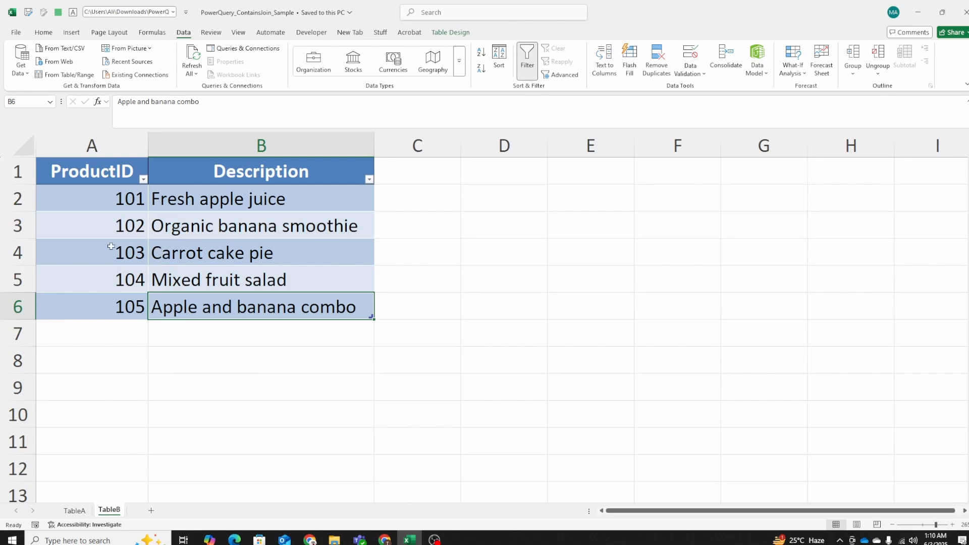
scroll(111, 246, down, 1)
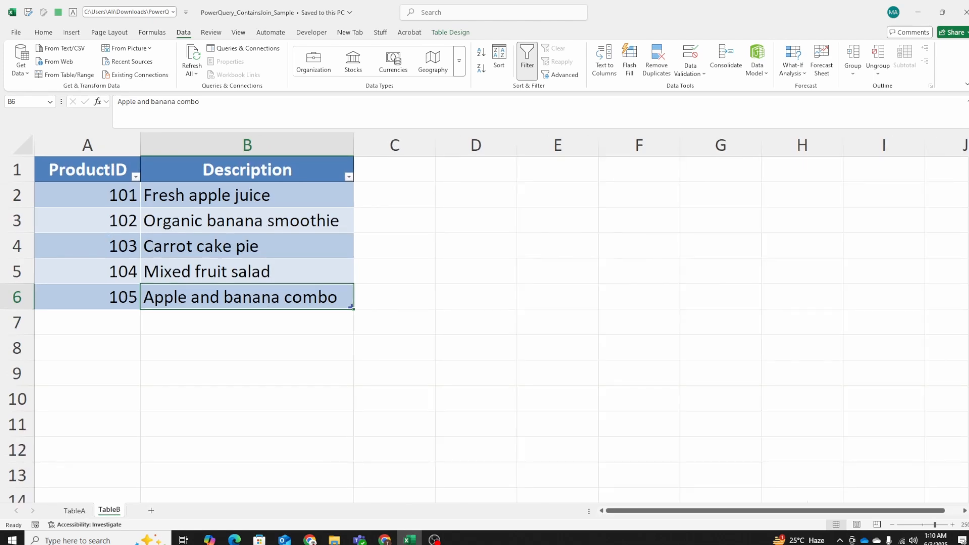
click(213, 222)
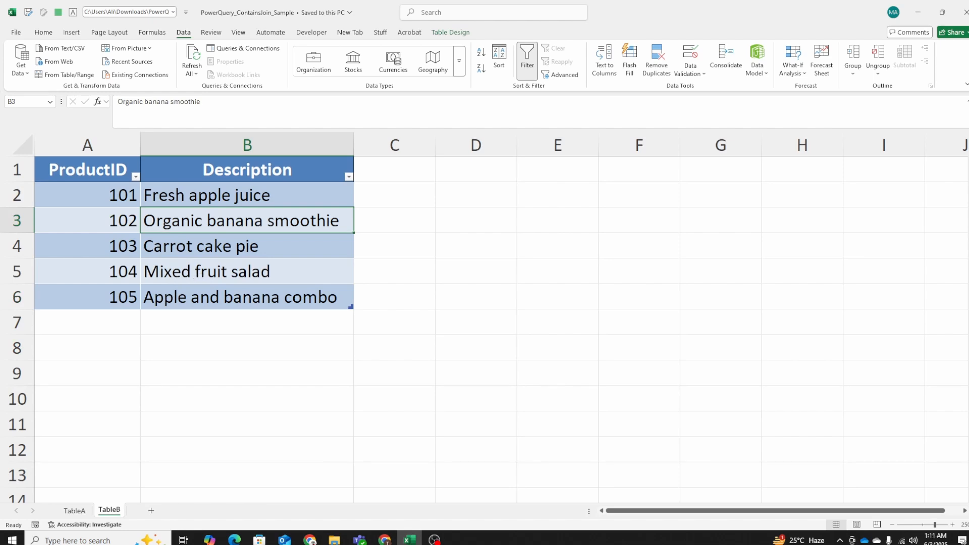
click(74, 510)
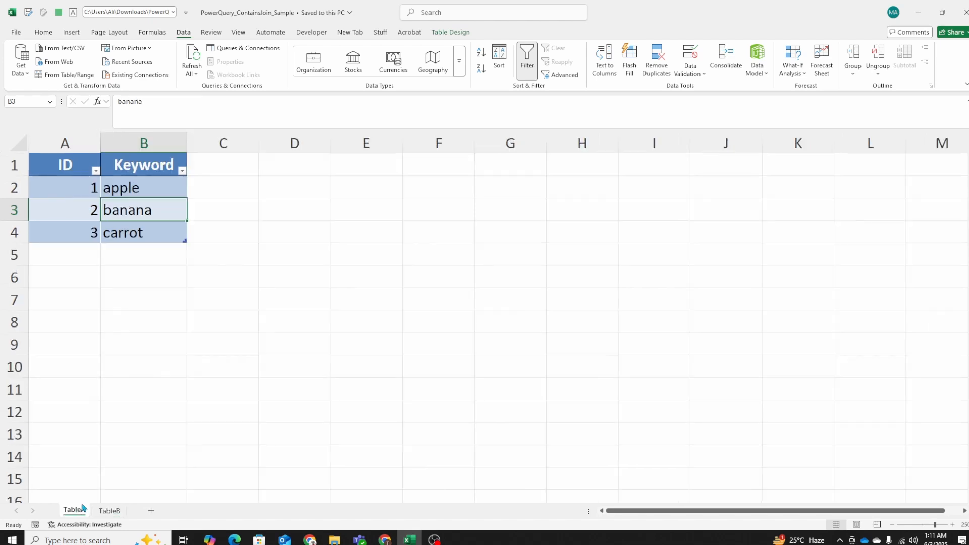
- Load the ID and Keyword table on the TableA sheet into Power Query after checking its table name
click(74, 156)
click(72, 163)
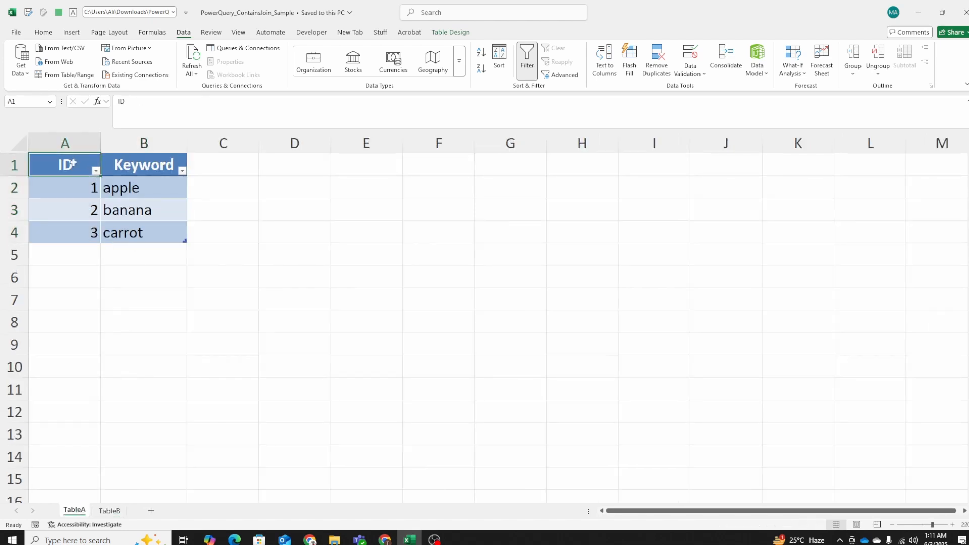
drag(90, 173, 141, 231)
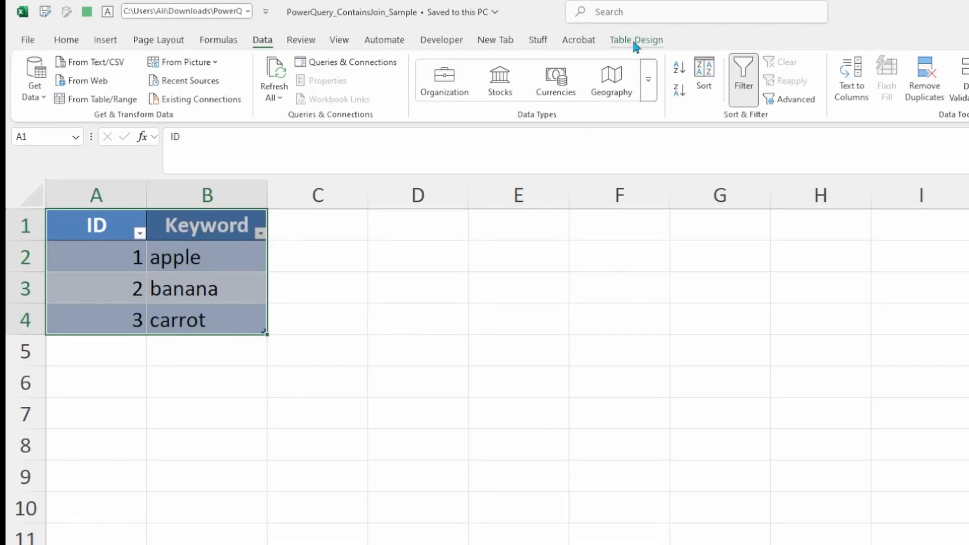
click(449, 32)
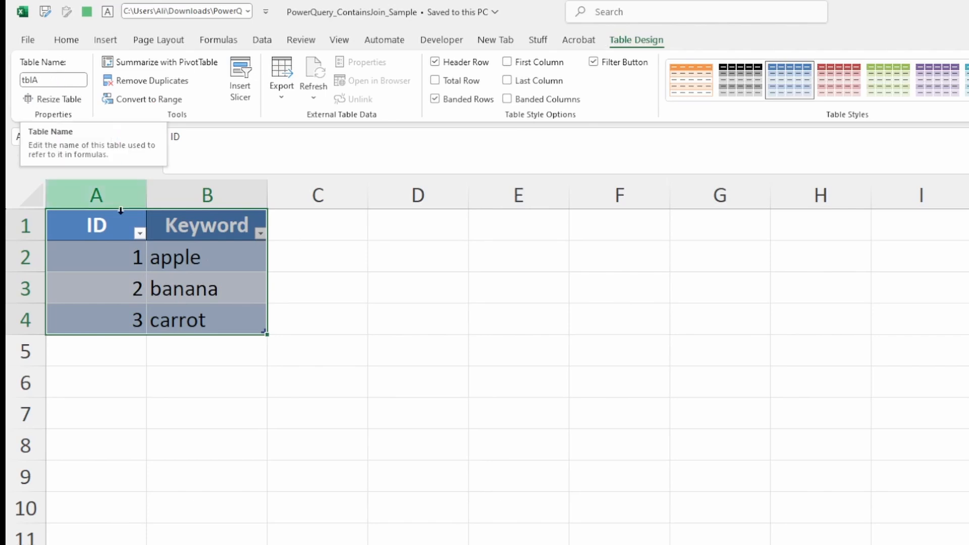
click(262, 40)
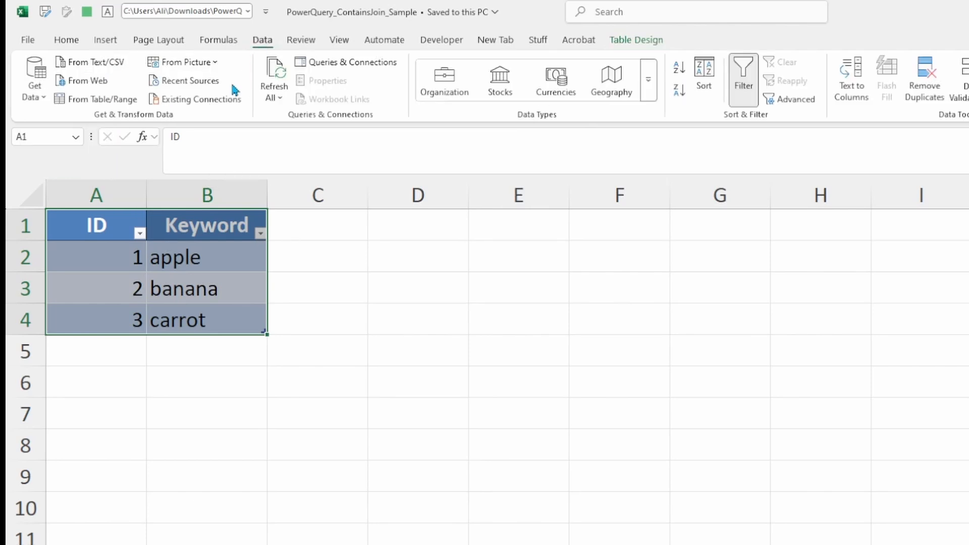
click(112, 100)
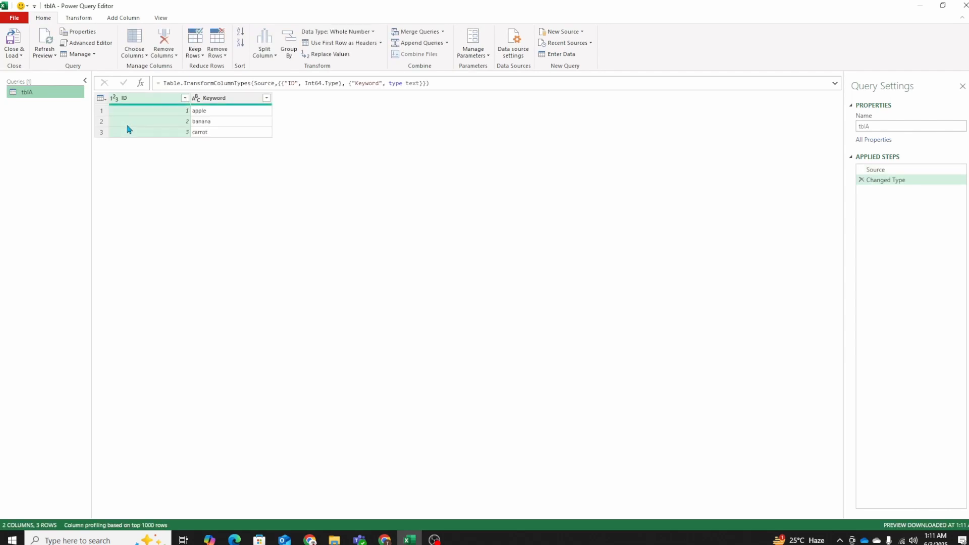
- Check the tblA query's Source step and duplicate the query
click(878, 171)
drag(319, 84, 72, 101)
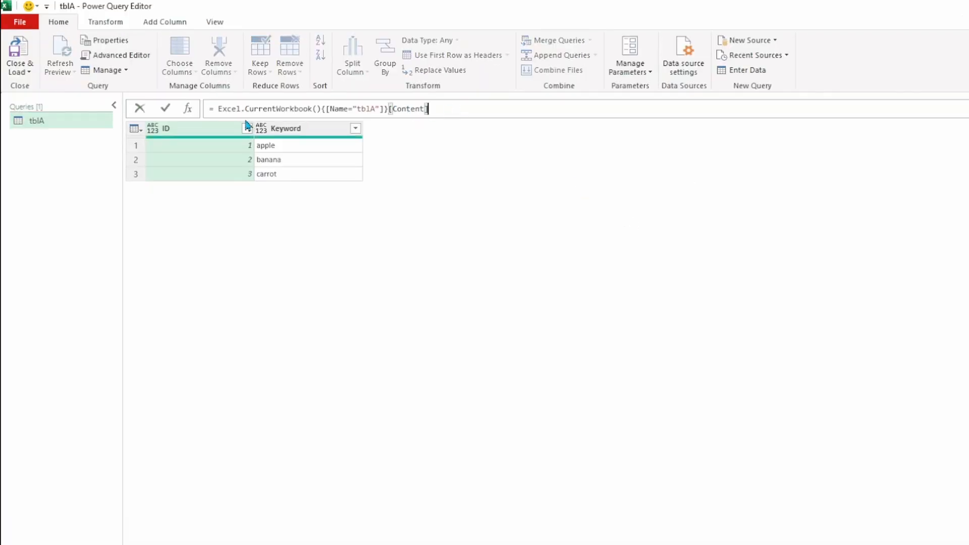
click(43, 123)
right_click(44, 123)
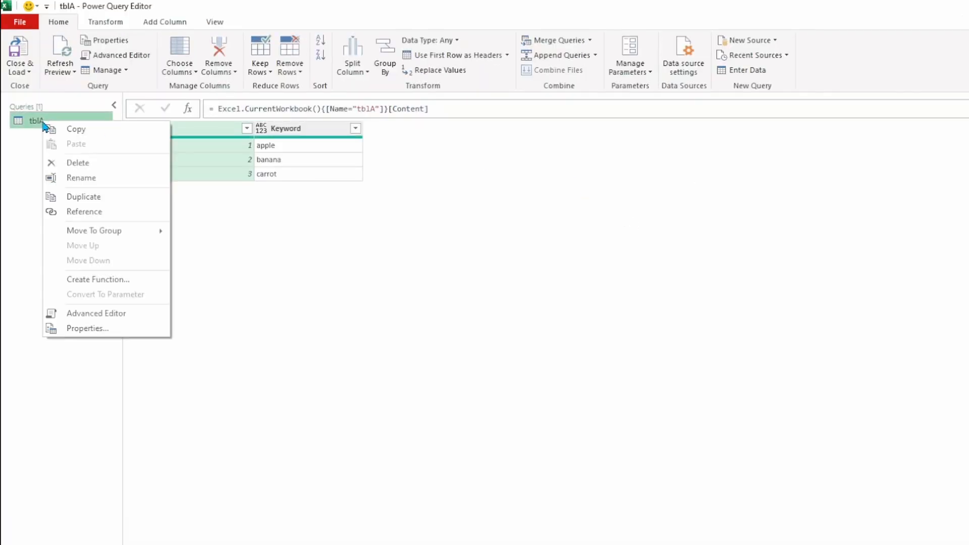
click(82, 197)
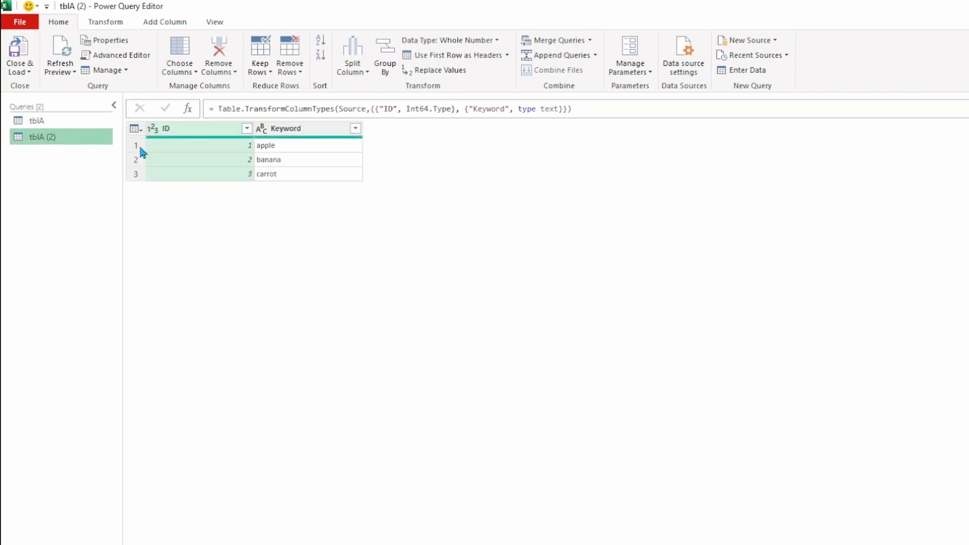
- Change the table name in the duplicated query's Source formula to tblB
click(967, 199)
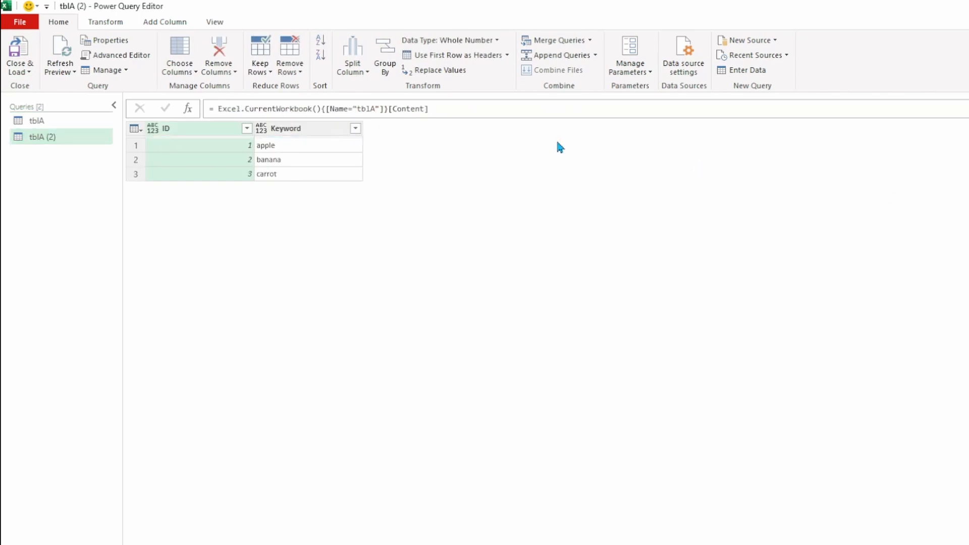
click(375, 110)
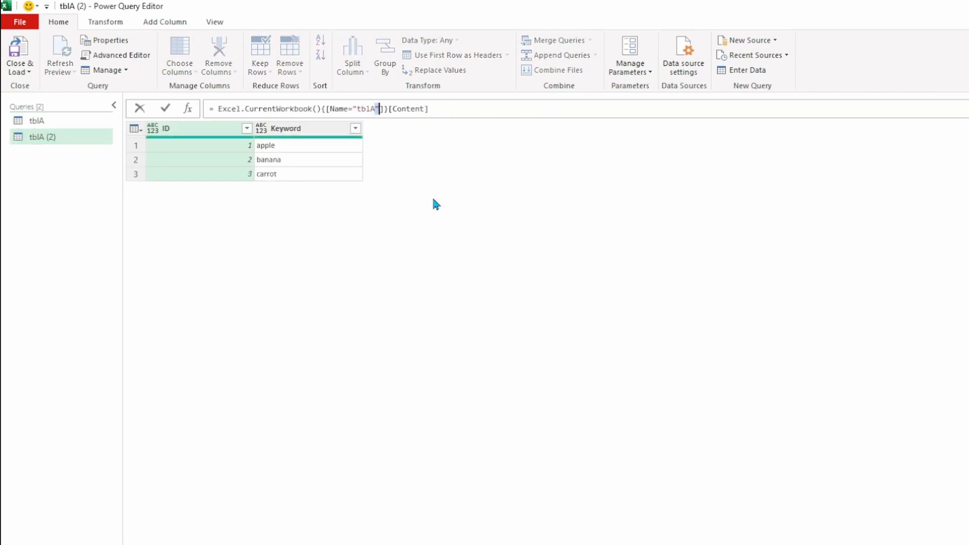
key(BackSpace)
text(B)
click(165, 108)
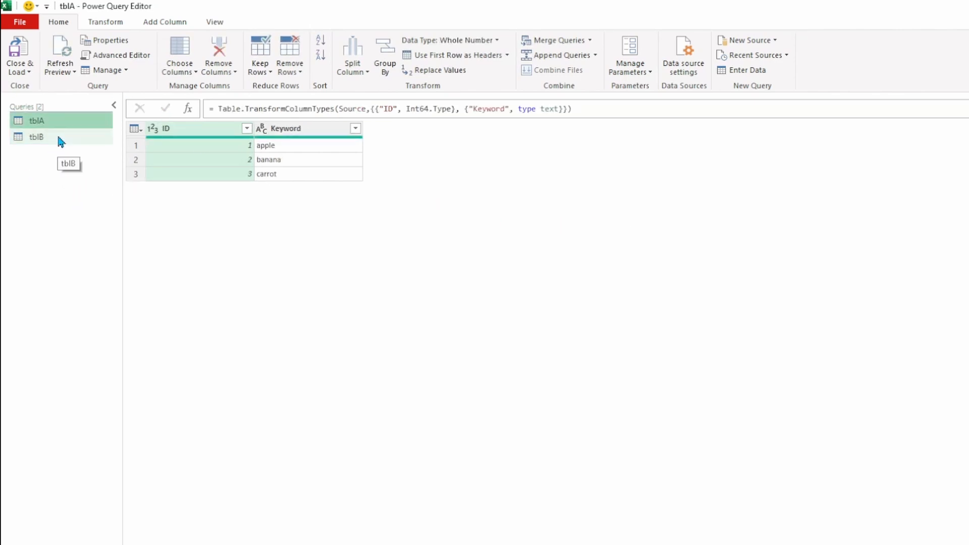
- In the tblB query, set the ProductID column to Whole Number and the Description column to Text
click(61, 140)
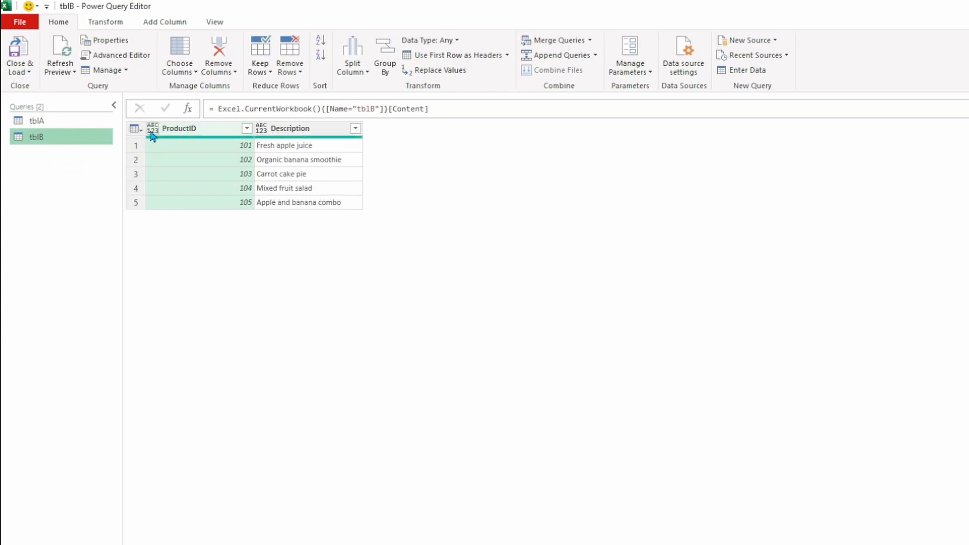
click(153, 129)
click(195, 174)
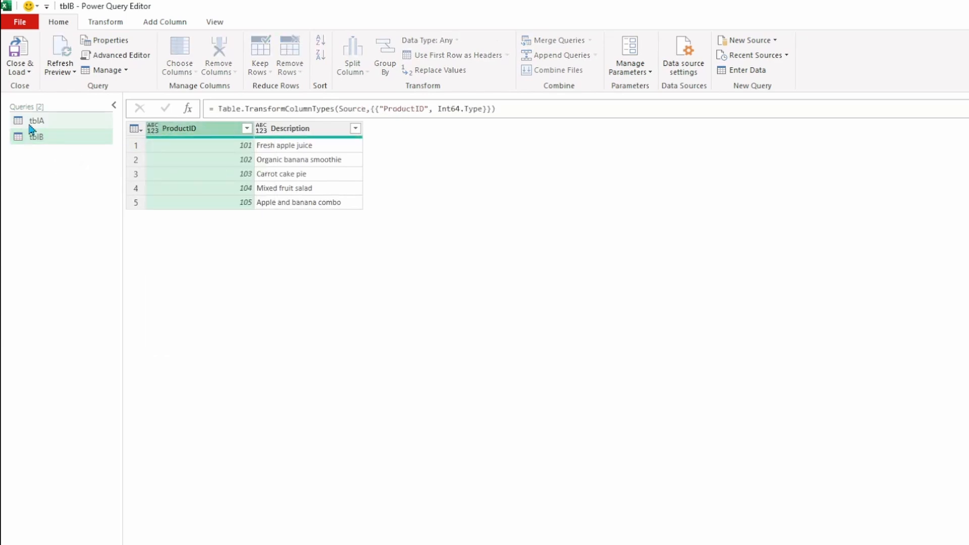
click(30, 121)
click(53, 137)
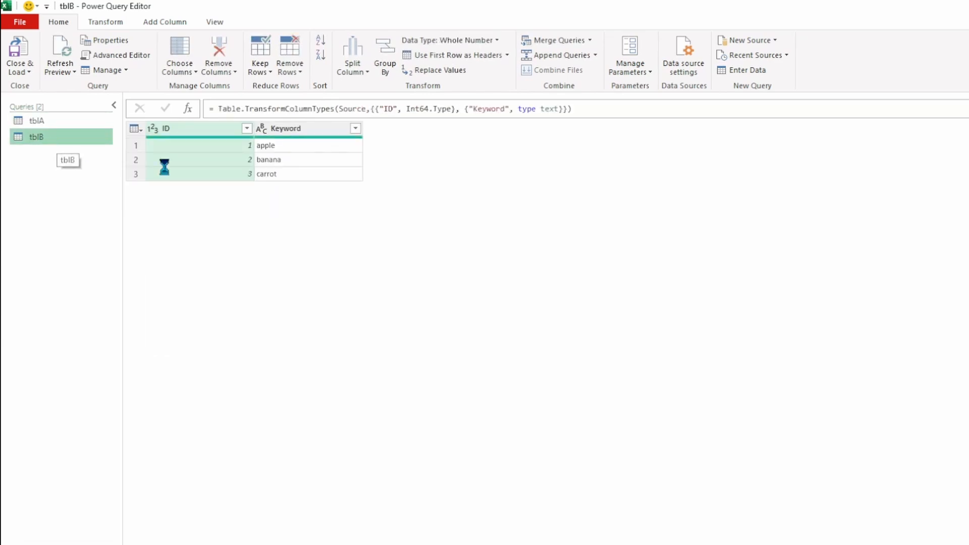
click(261, 128)
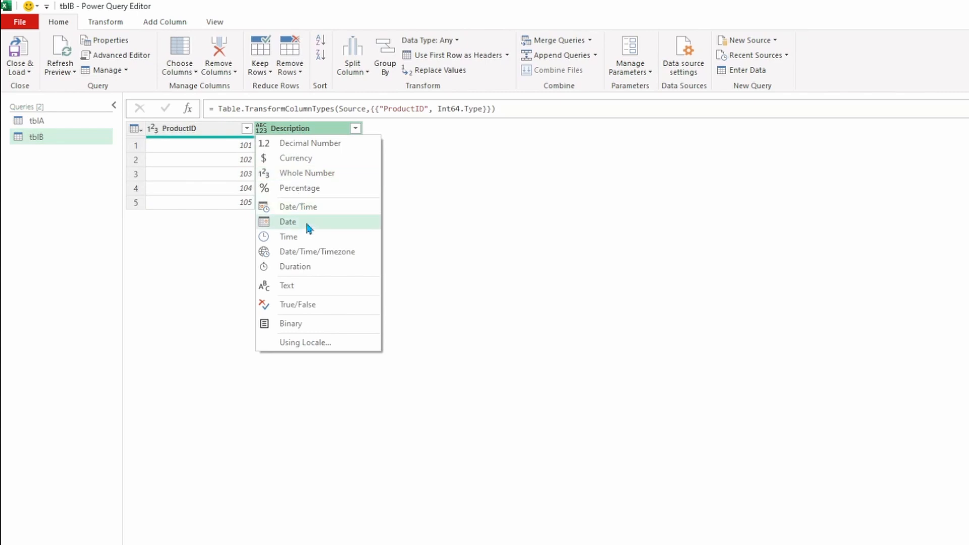
click(302, 284)
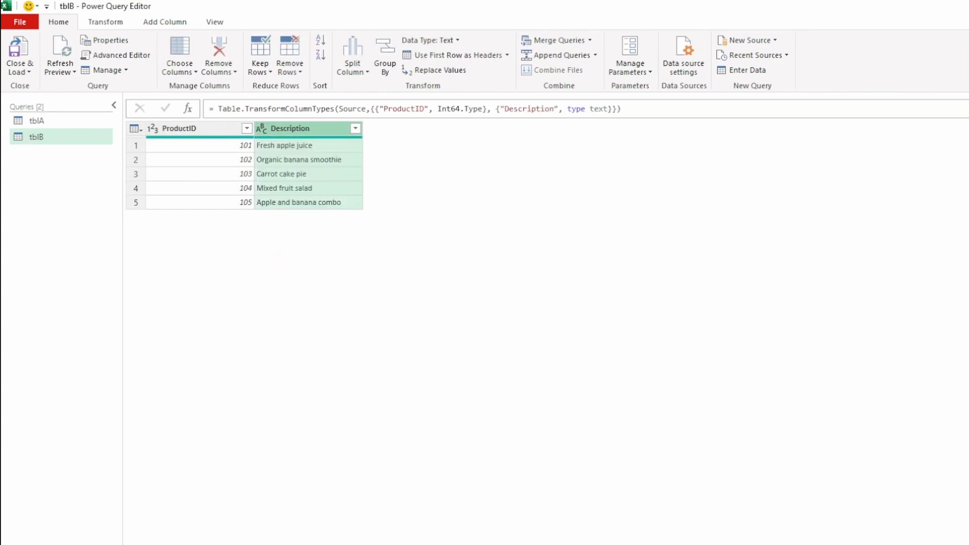
- Compare the apple and banana keywords in tblA with the descriptions in tblB
click(38, 122)
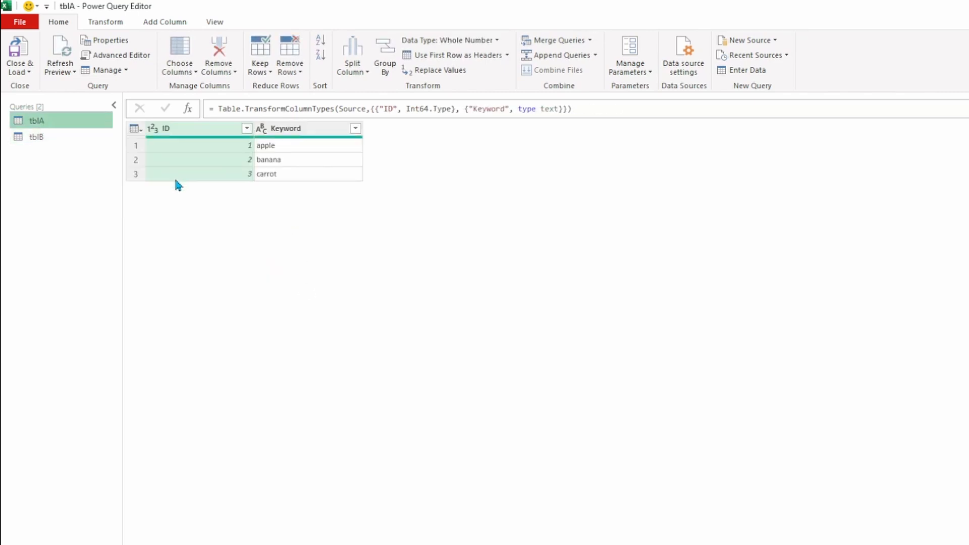
click(283, 148)
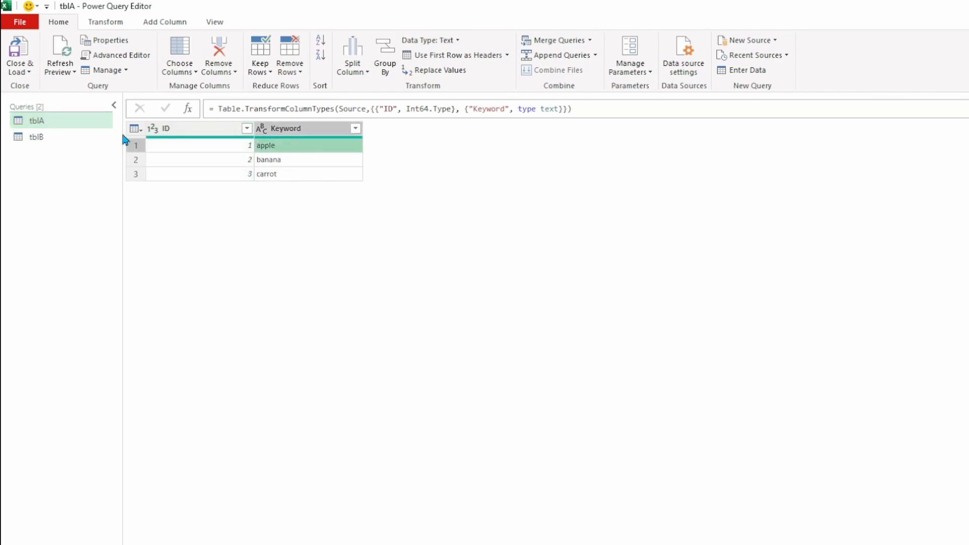
click(56, 135)
click(282, 147)
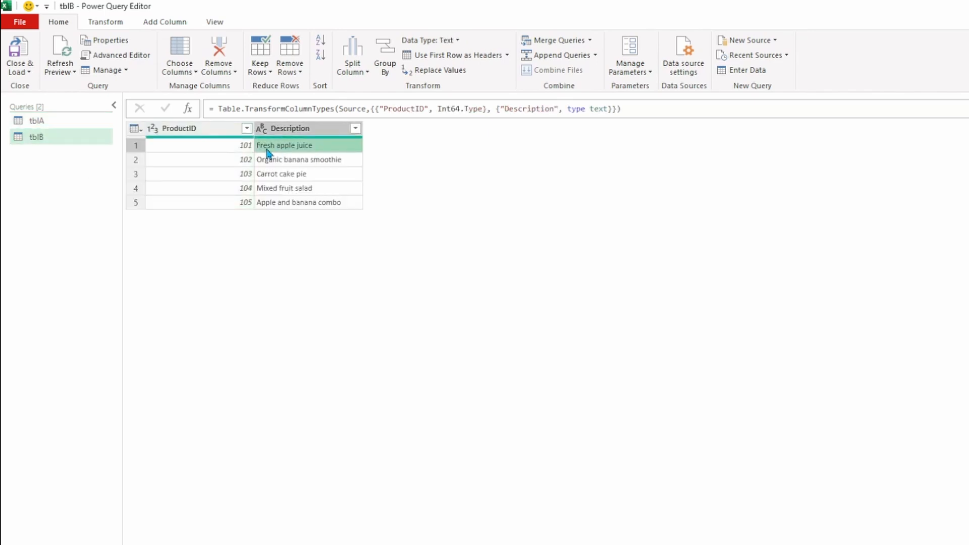
click(45, 121)
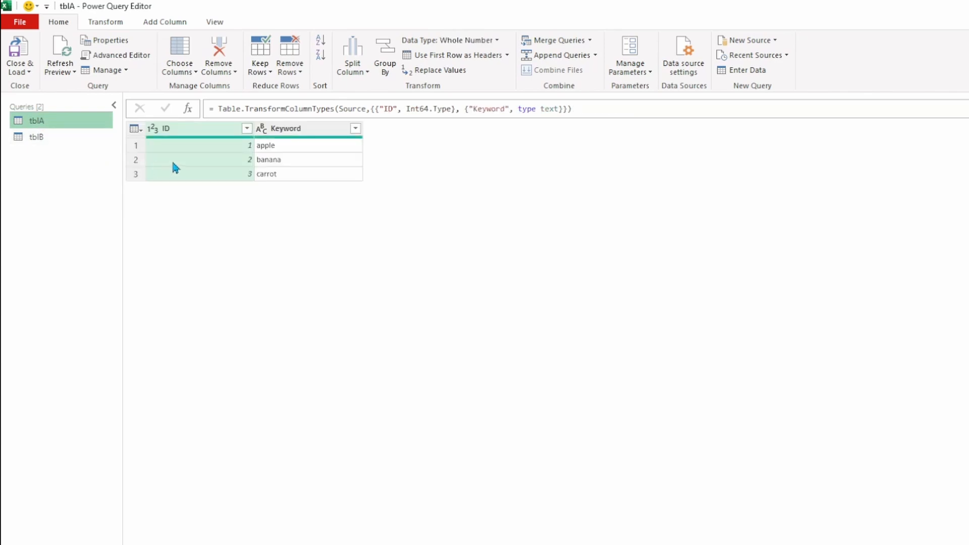
click(265, 164)
click(52, 136)
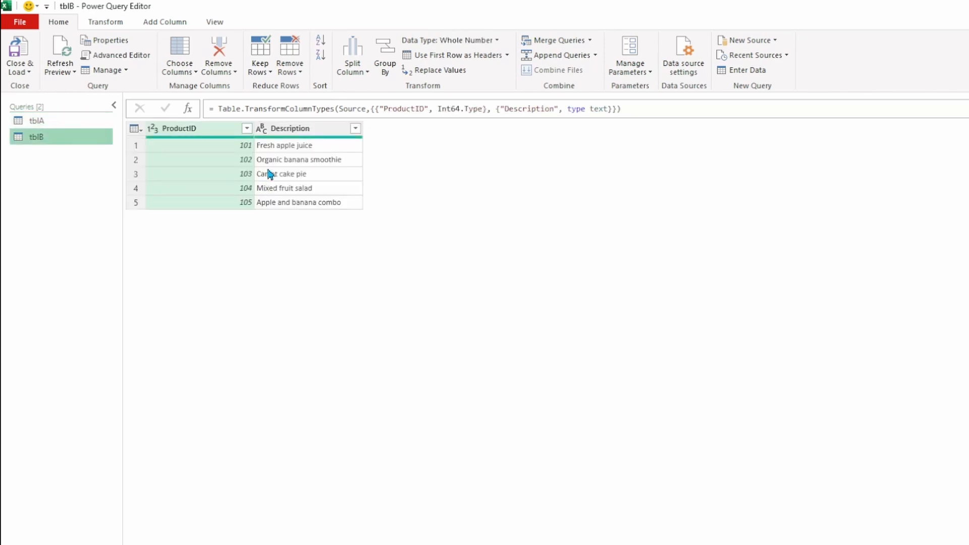
click(280, 164)
click(50, 122)
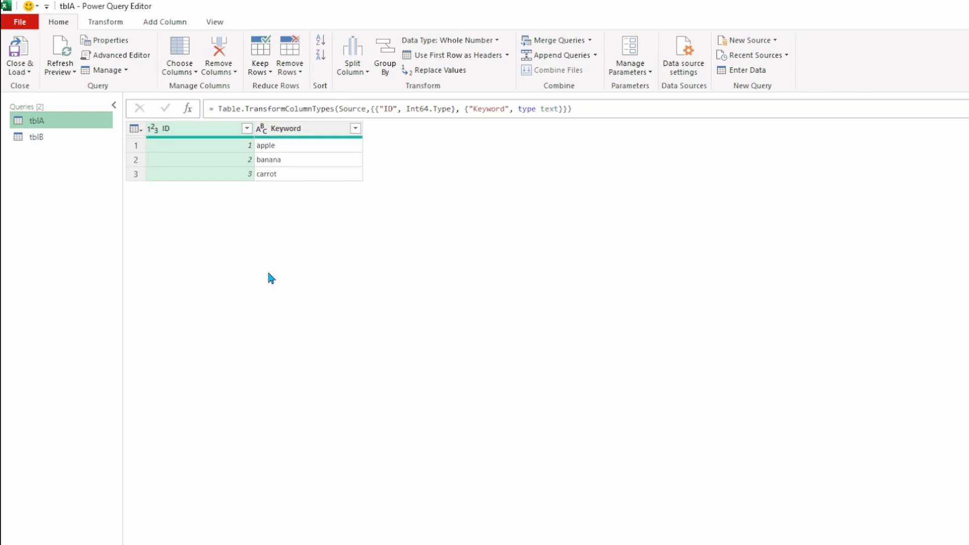
- Start a custom column in tblA with the formula Table.SelectRows(TableB, (r) => Text.Contains(r[Description], [Keyword])), without a duplicate equals sign
click(174, 24)
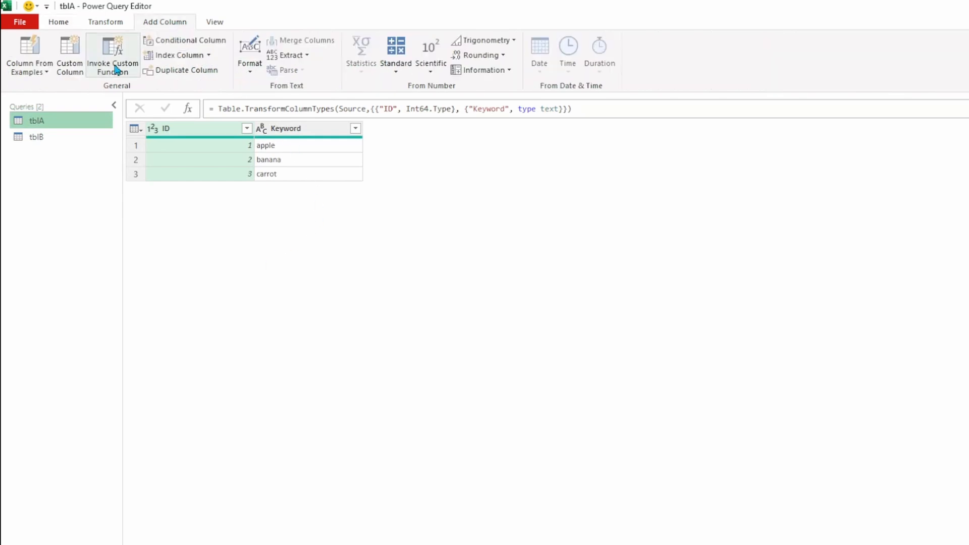
click(71, 71)
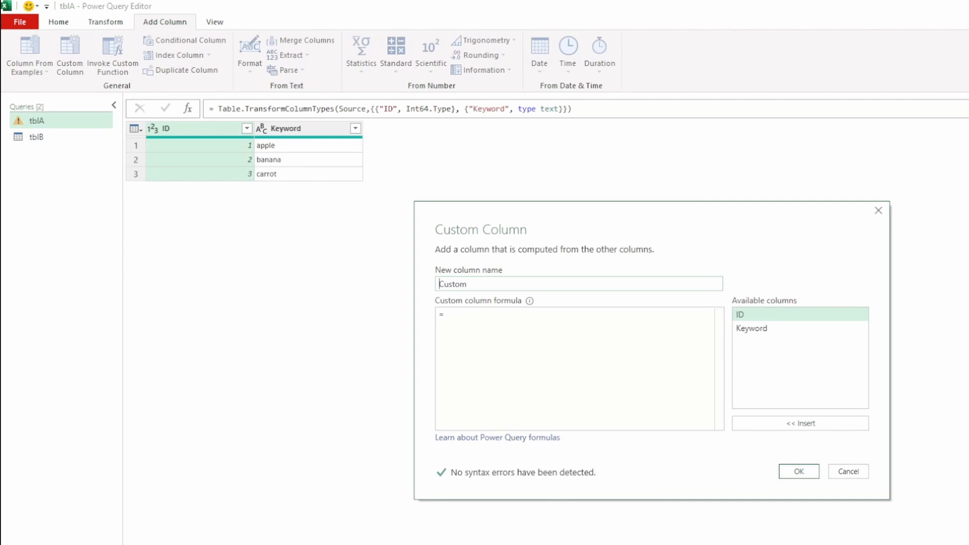
click(482, 326)
text(= Table.SelectRows(TableB, (r) => Text.Contains(r[Description], [Keyword])))
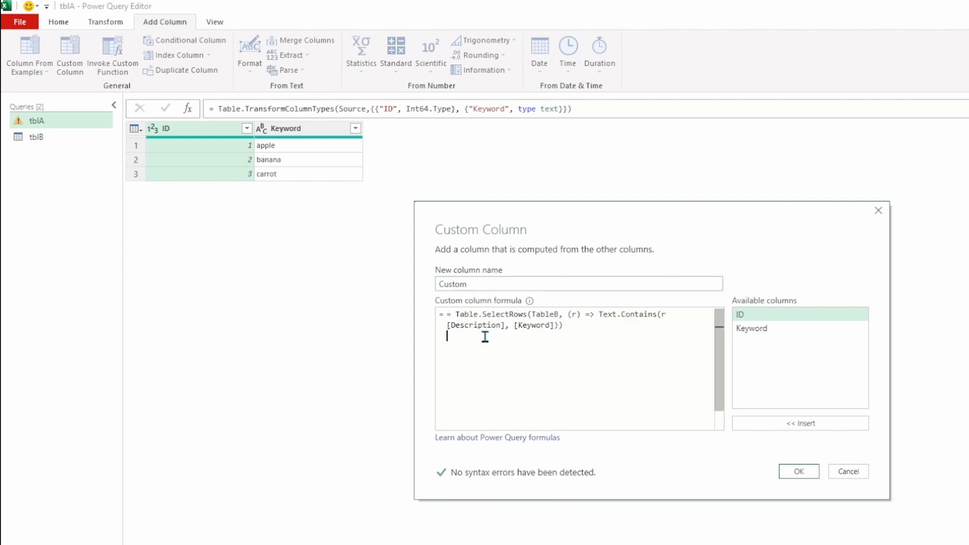
click(458, 316)
key(BackSpace)
key(BackSpace)
key(BackSpace)
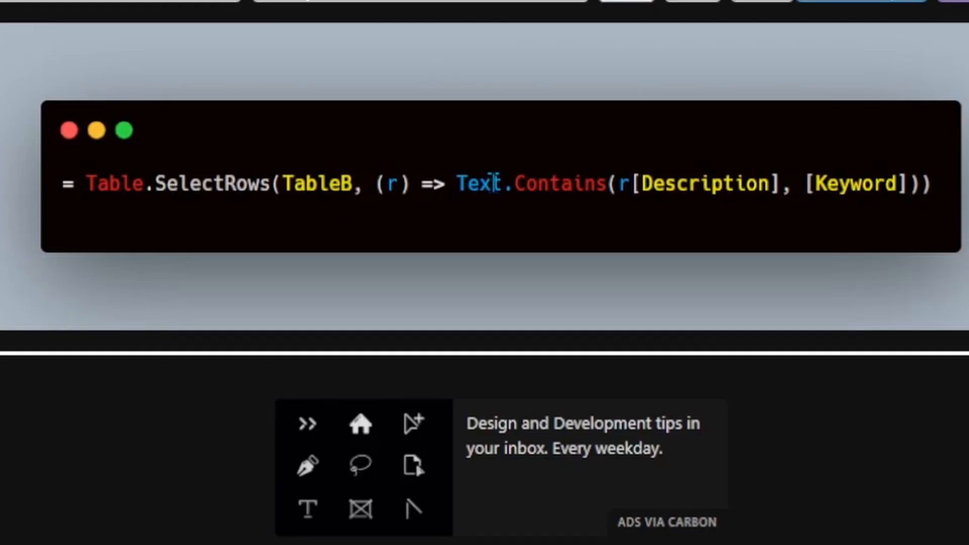
- Below the formula in the code snippet, add separate lines for Table.SelectRows(TableB, ...), (r) => ..., and Text.Contains(r[Description], [Keyword])
key(Return)
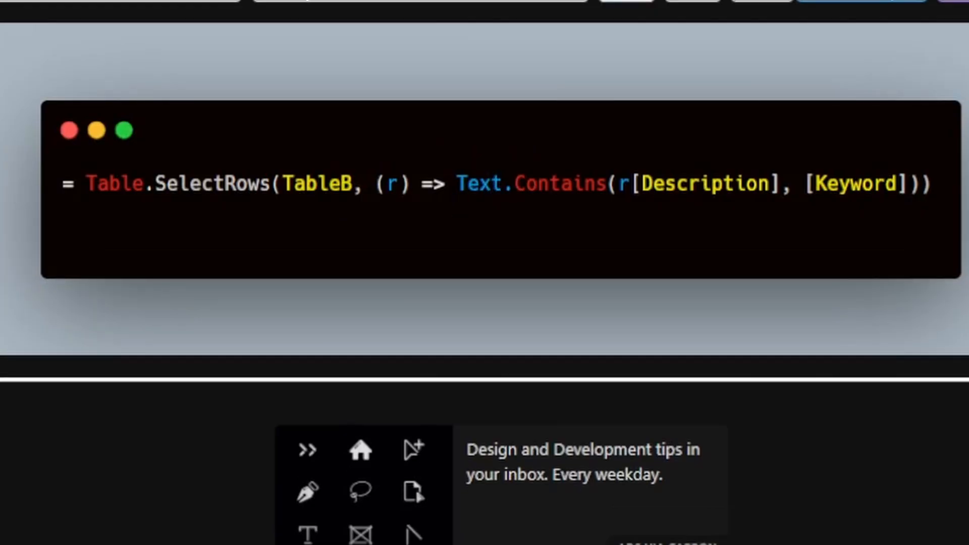
text(Table.SelectRows(TableB, ...))
key(Return)
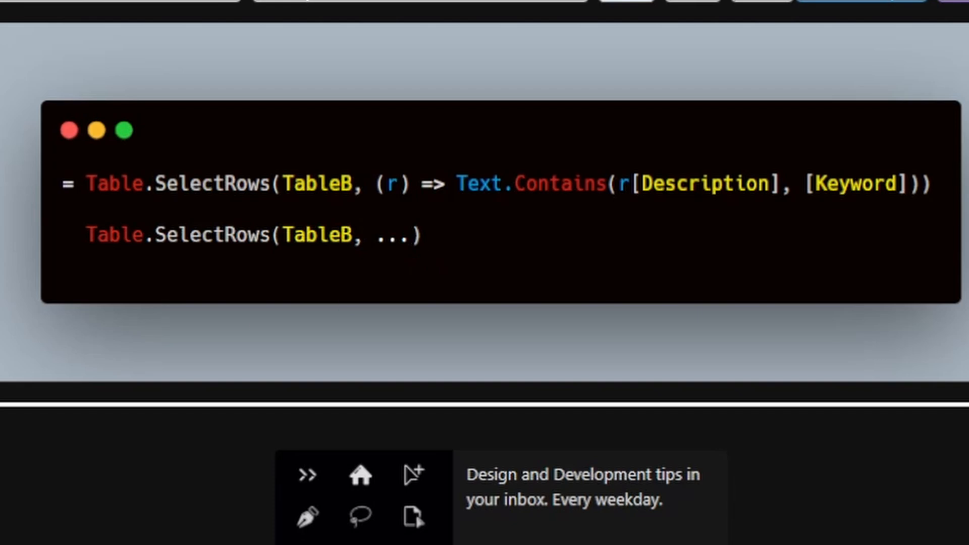
key(Return)
key(BackSpace)
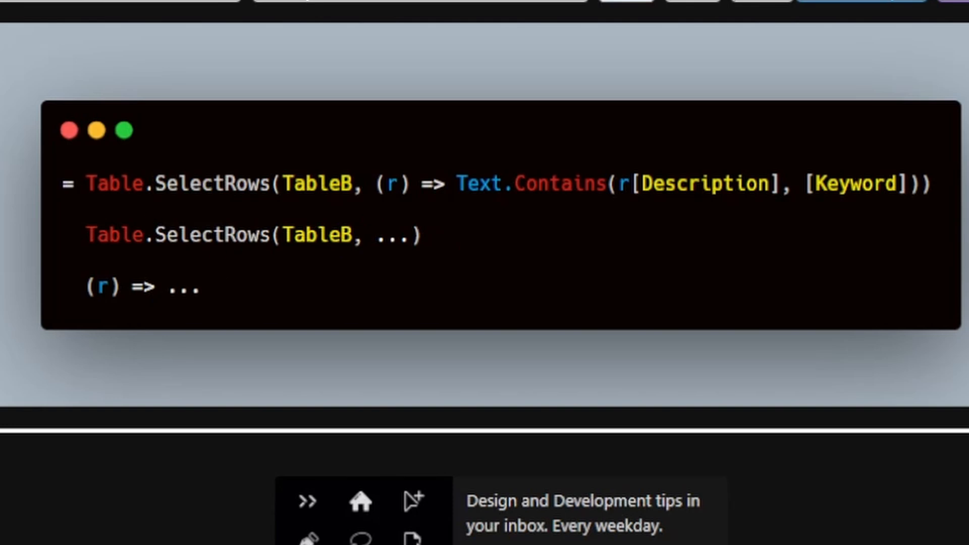
key(Return)
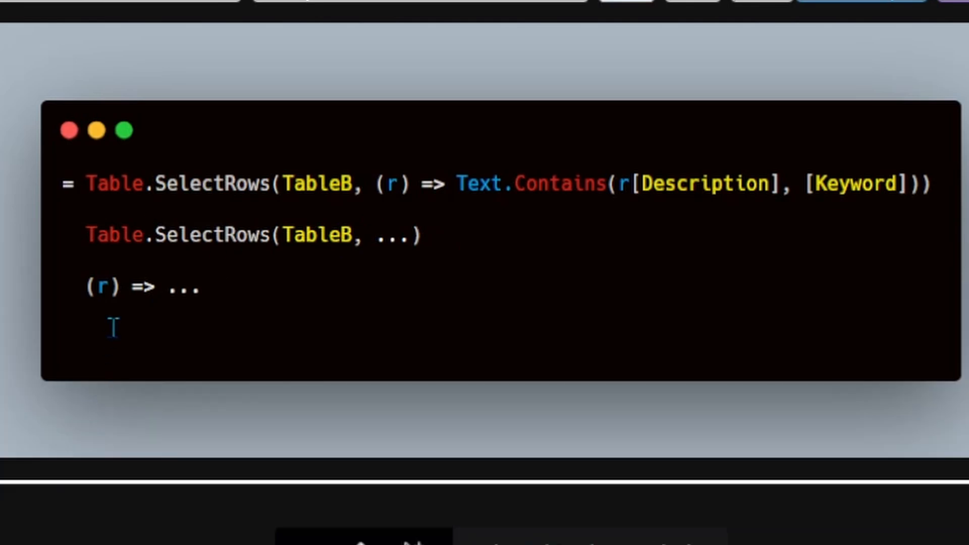
text(Text.Contains)
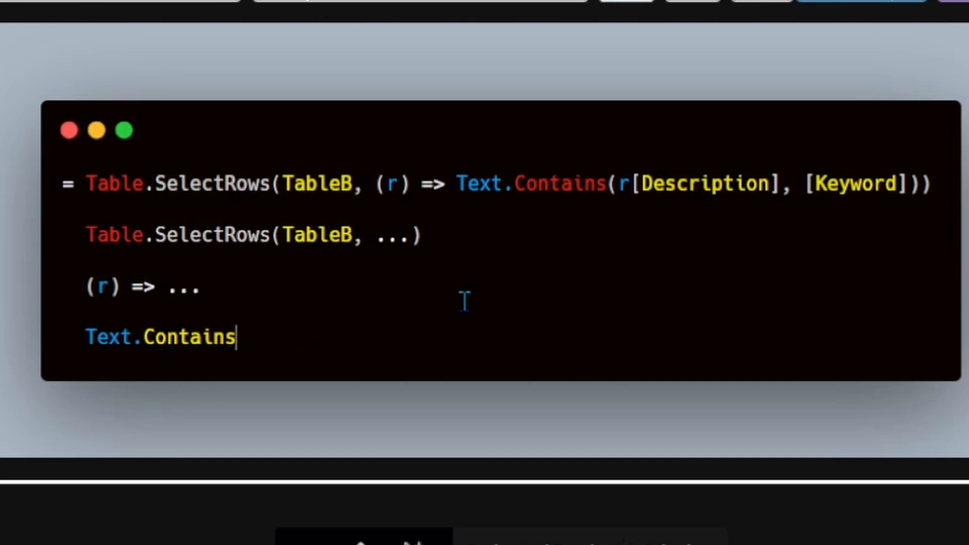
text((r[Description], [Keyword]))
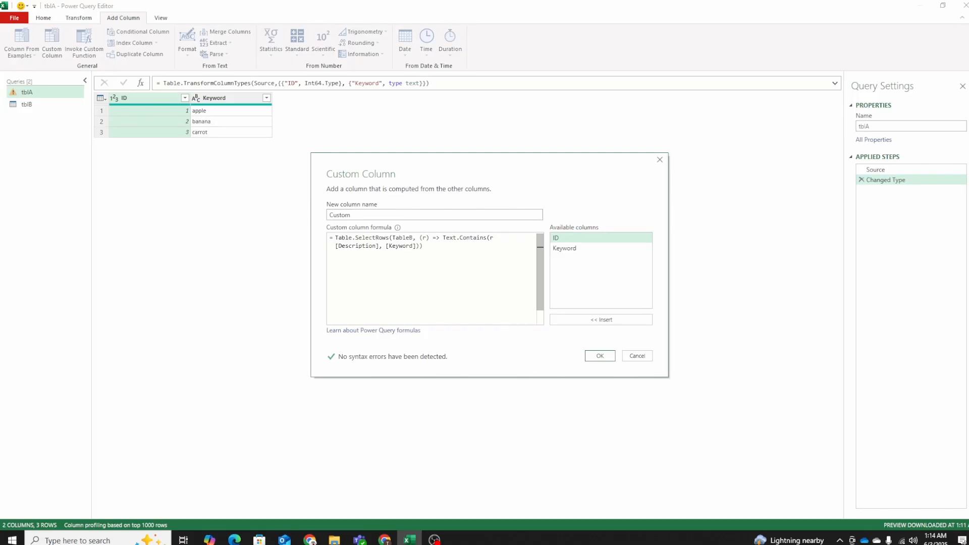
- In the Power Query Editor, correct the custom column formula's table name to tblB and add the column to tblA
click(597, 357)
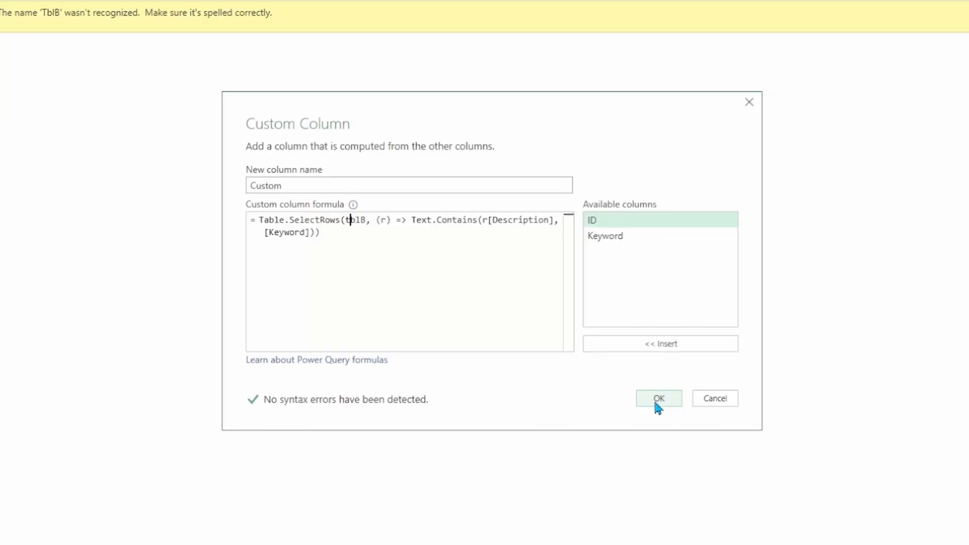
click(656, 402)
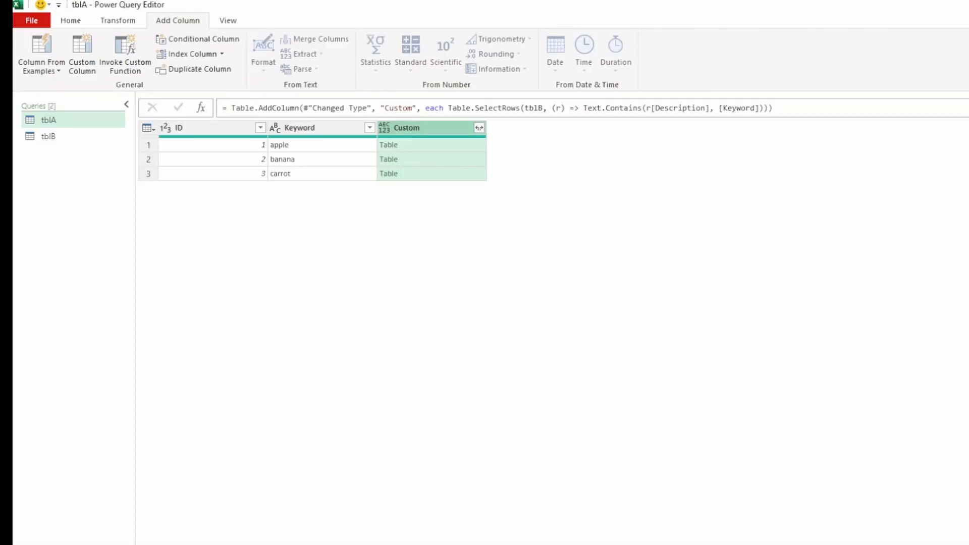
- Preview the nested Custom tables for apple, banana and carrot, and compare the letter case with the descriptions in tblB
click(420, 150)
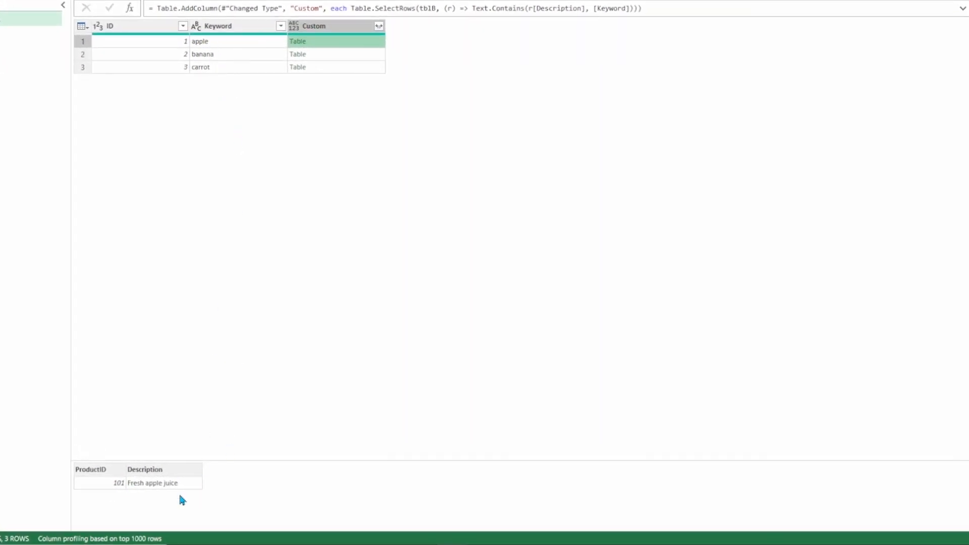
click(313, 57)
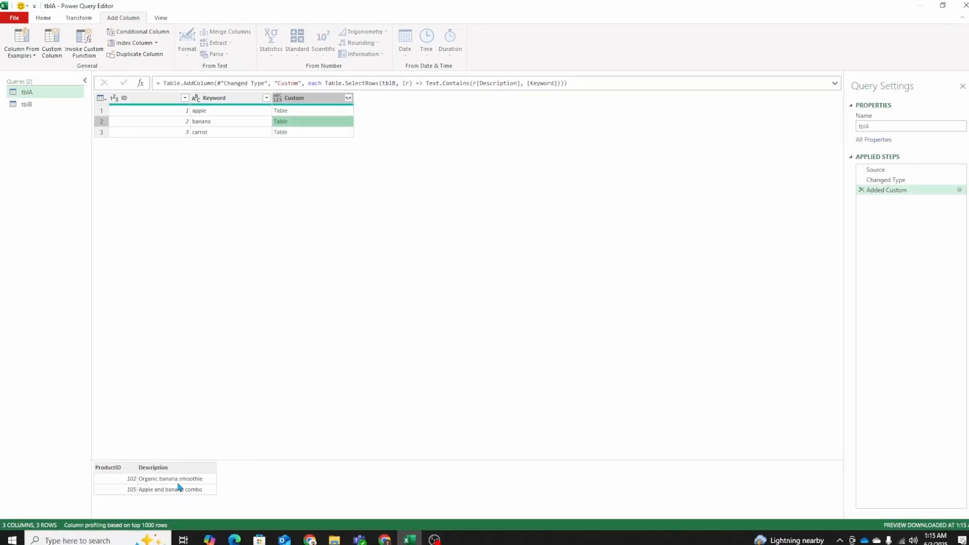
click(299, 132)
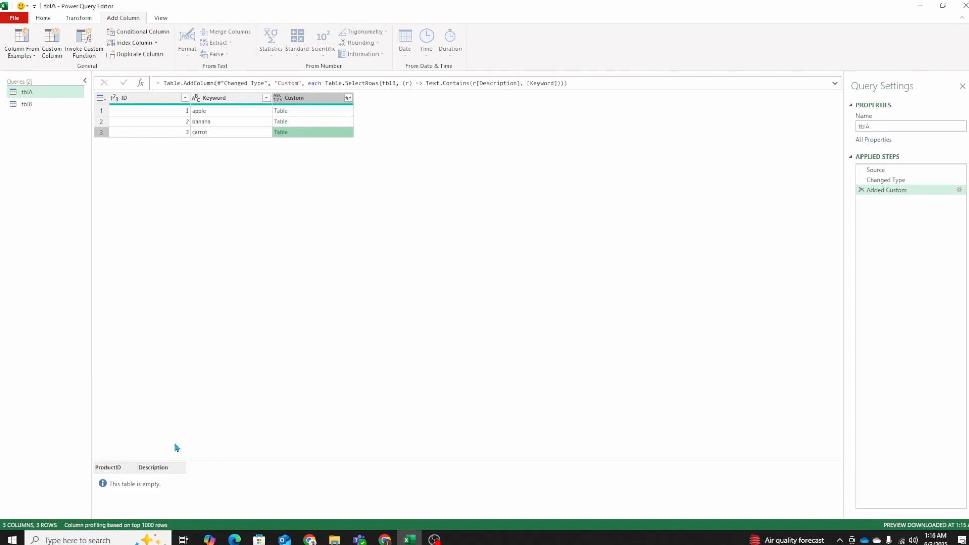
click(36, 104)
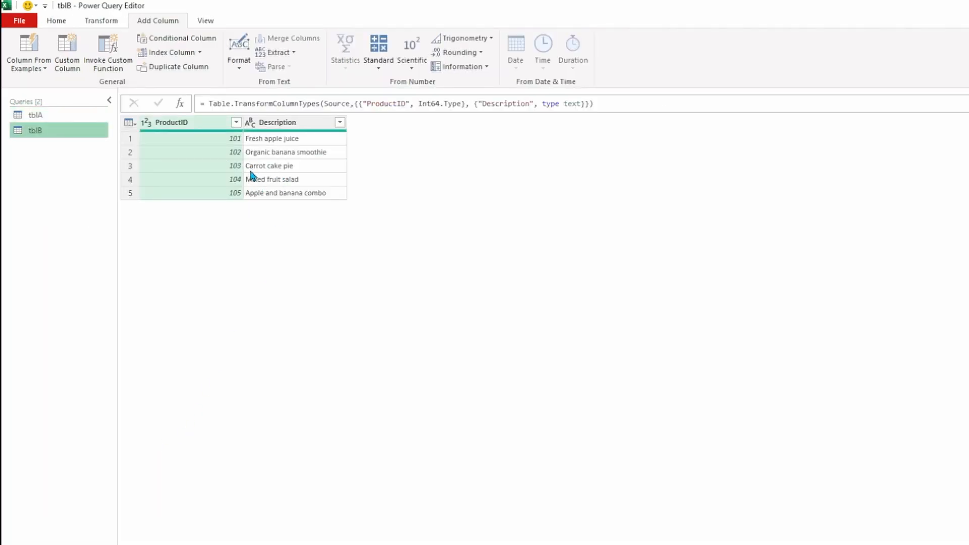
- In tblA, convert the Keyword column to uppercase straight after the Changed Type step, and return to the Added Custom step
click(38, 116)
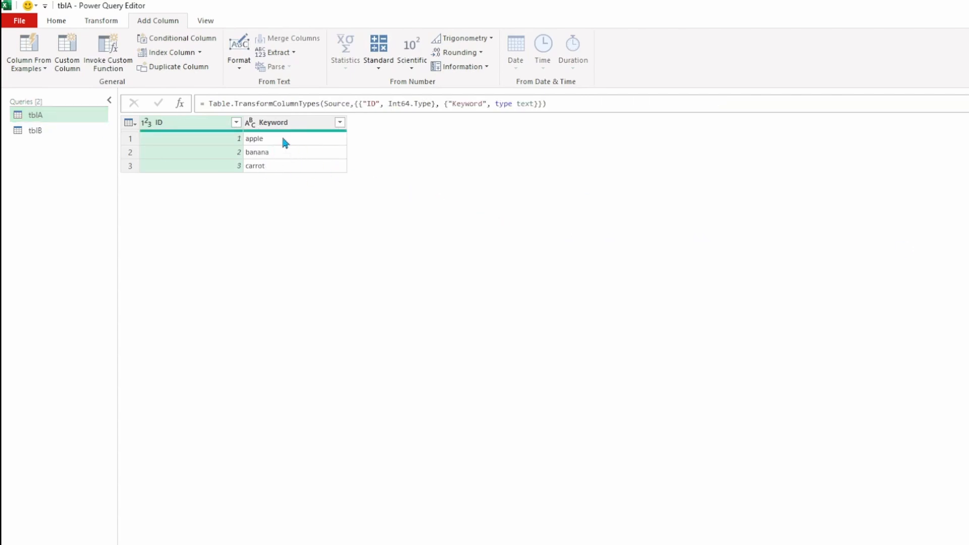
click(285, 140)
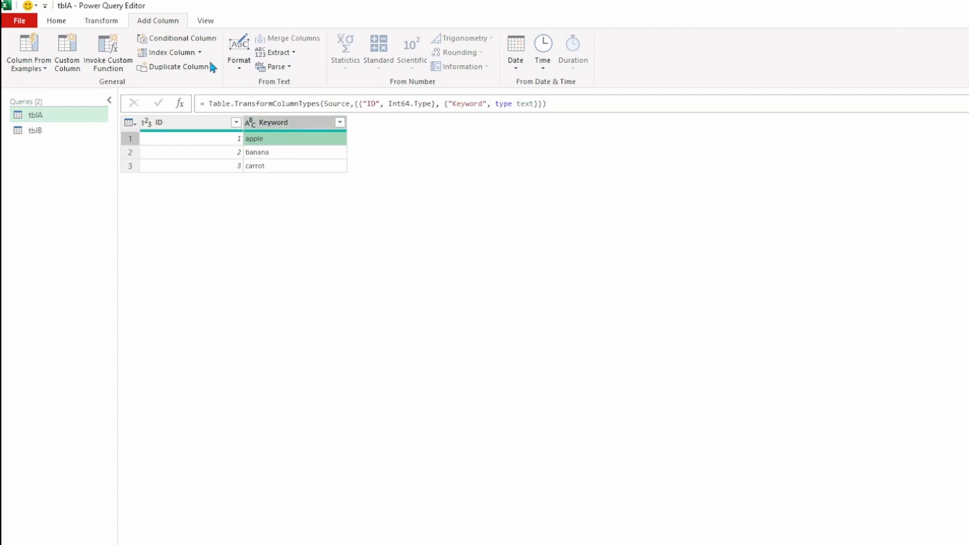
click(113, 24)
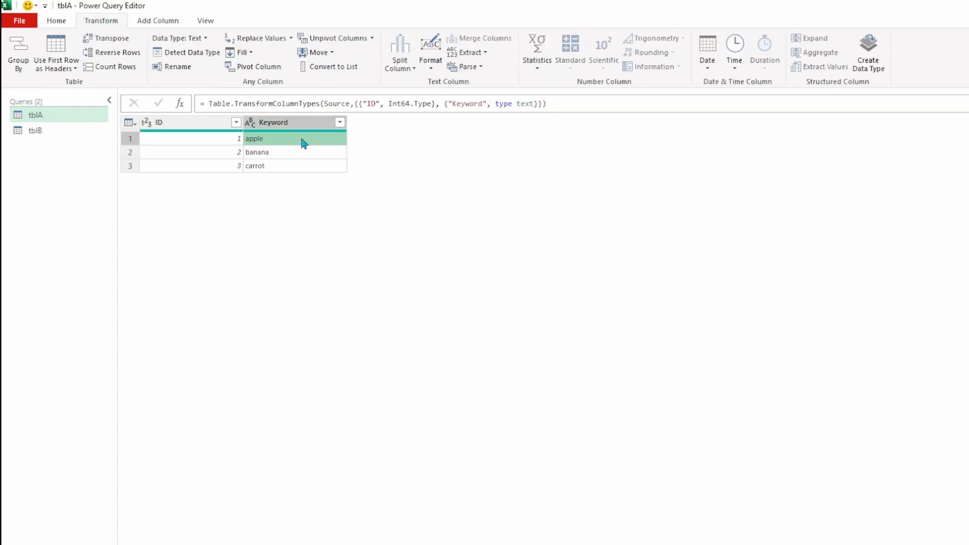
click(322, 128)
click(431, 53)
click(452, 96)
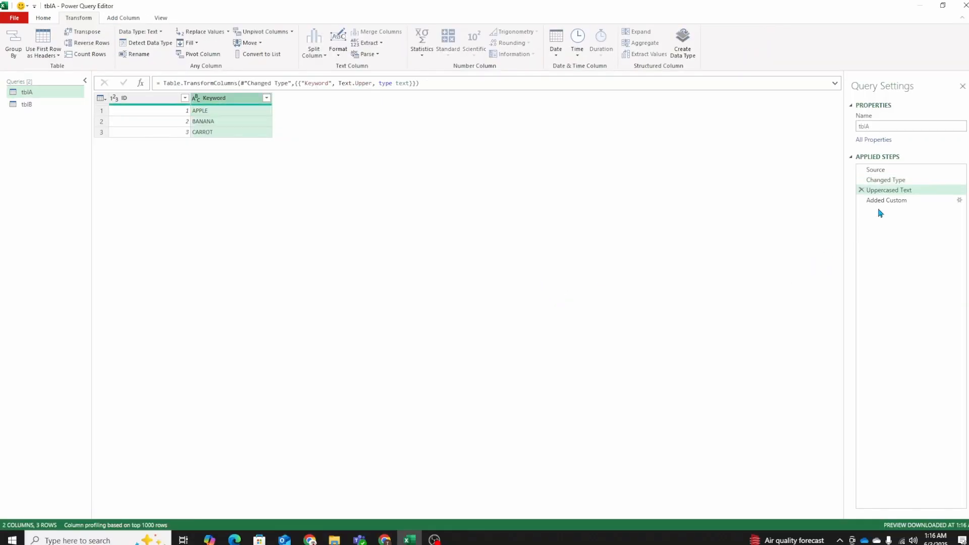
click(887, 201)
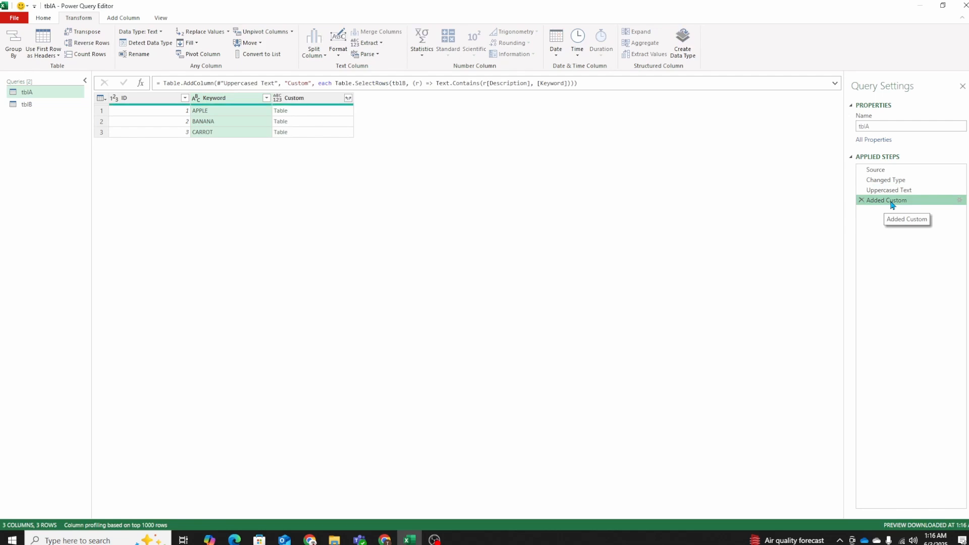
- Convert the Description column in tblB to uppercase
click(43, 106)
click(226, 99)
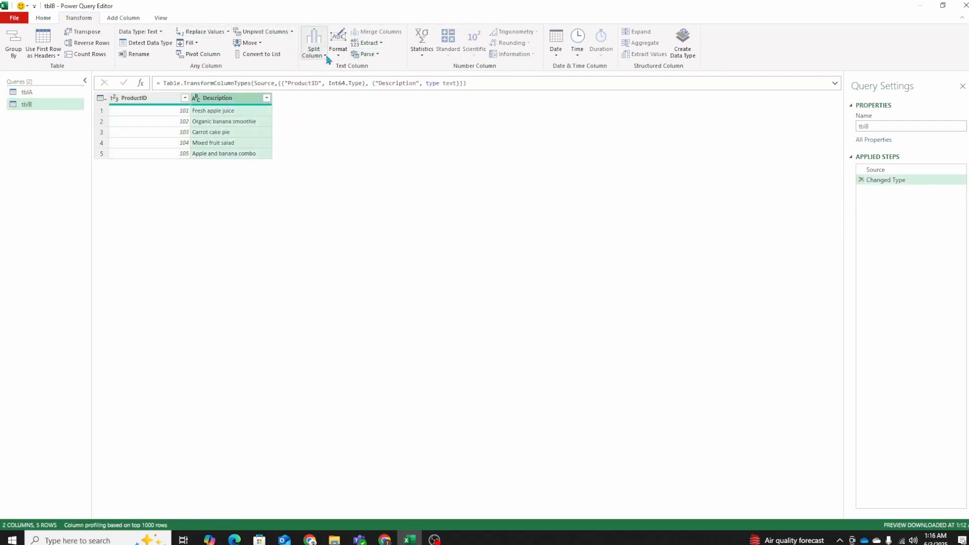
click(343, 55)
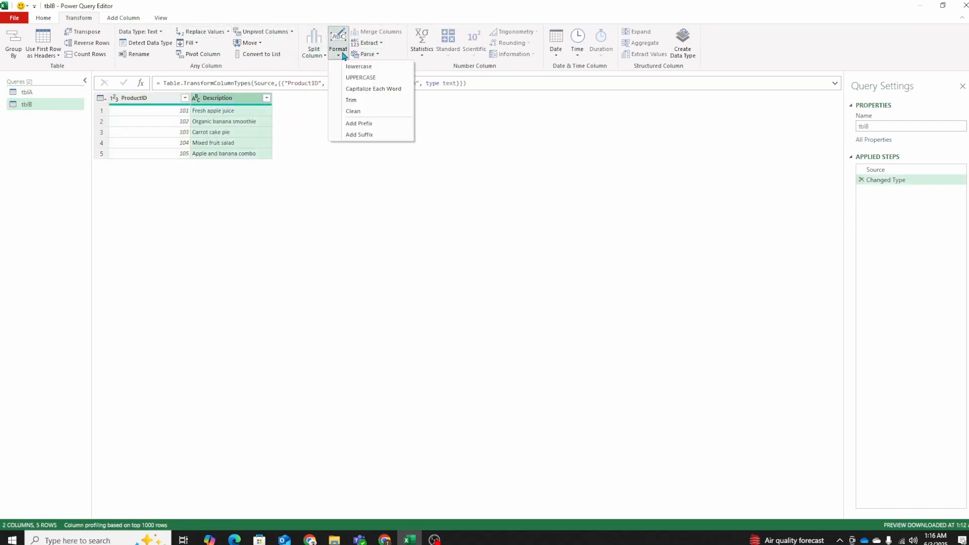
click(359, 78)
- Preview the nested Custom tables in tblA for the APPLE, BANANA and CARROT rows
click(46, 94)
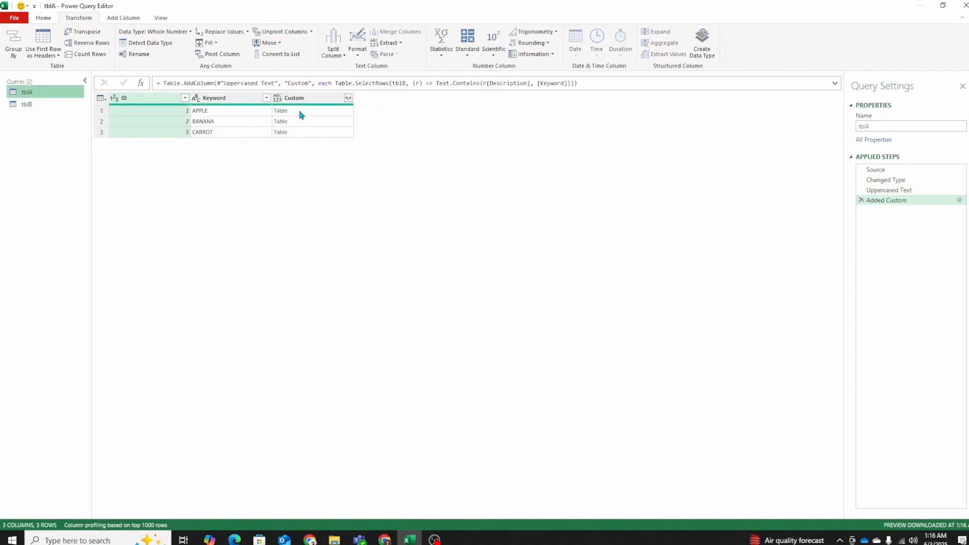
click(301, 111)
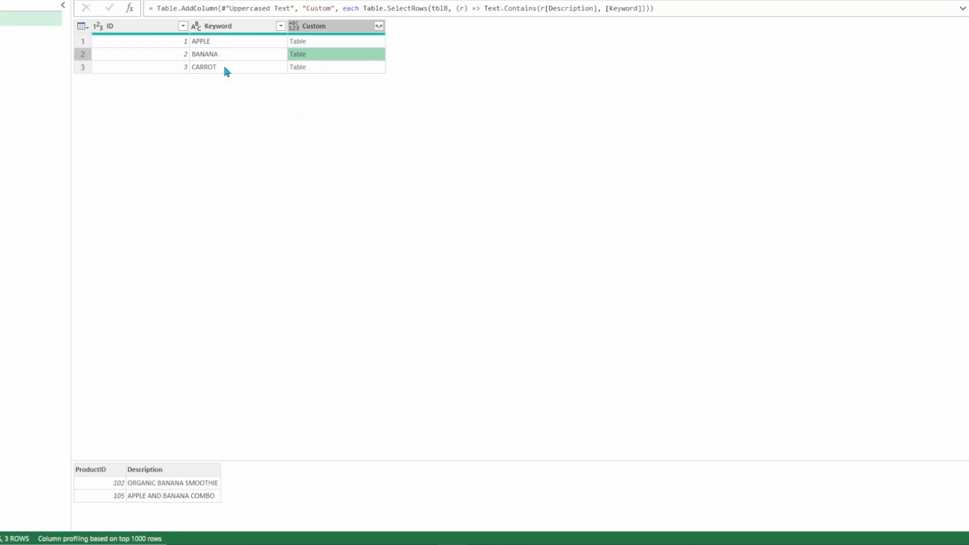
key(Down)
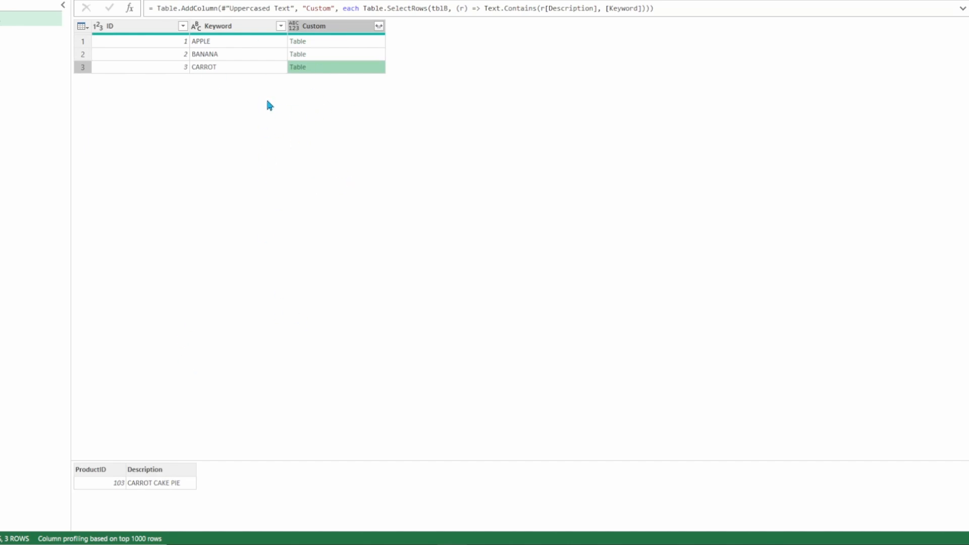
- Expand the Custom column to only the Description field, without the original column name as prefix
click(379, 25)
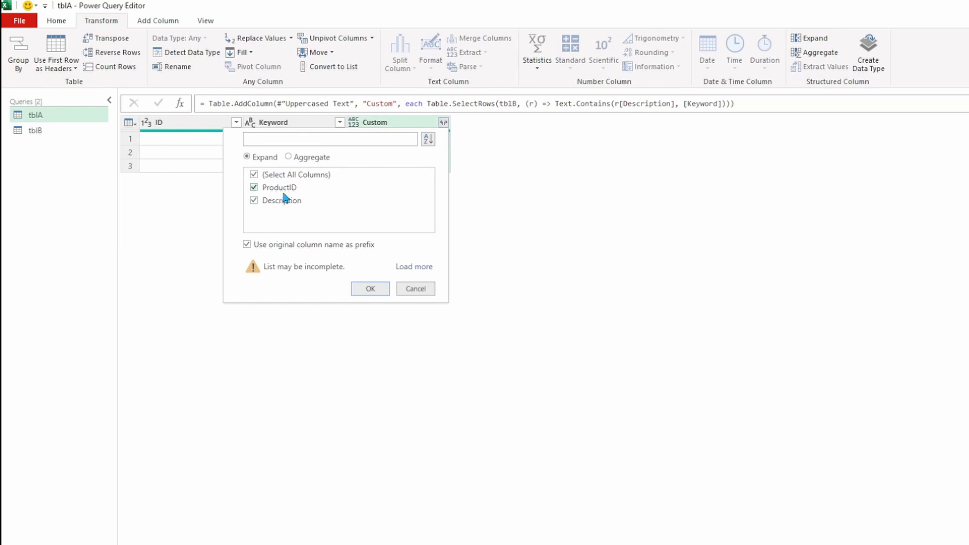
click(282, 189)
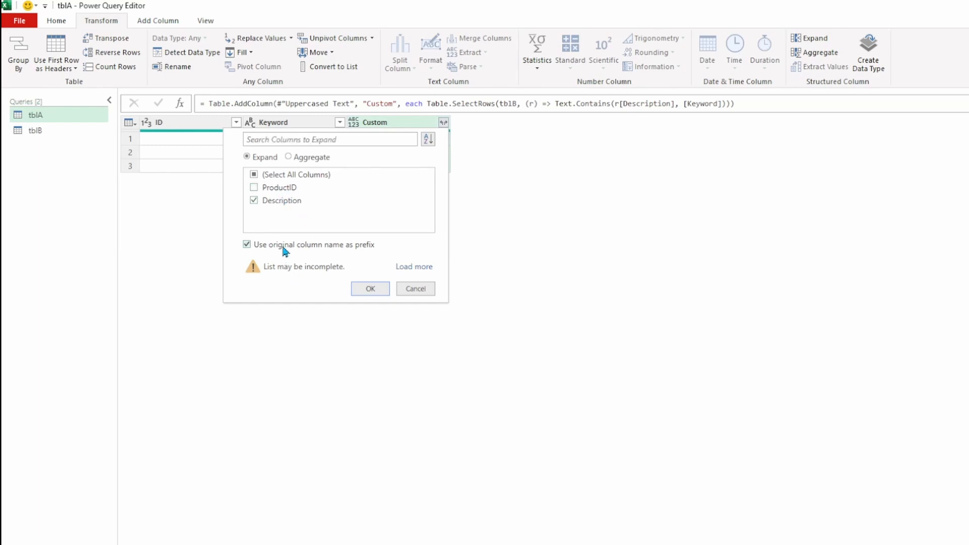
click(379, 287)
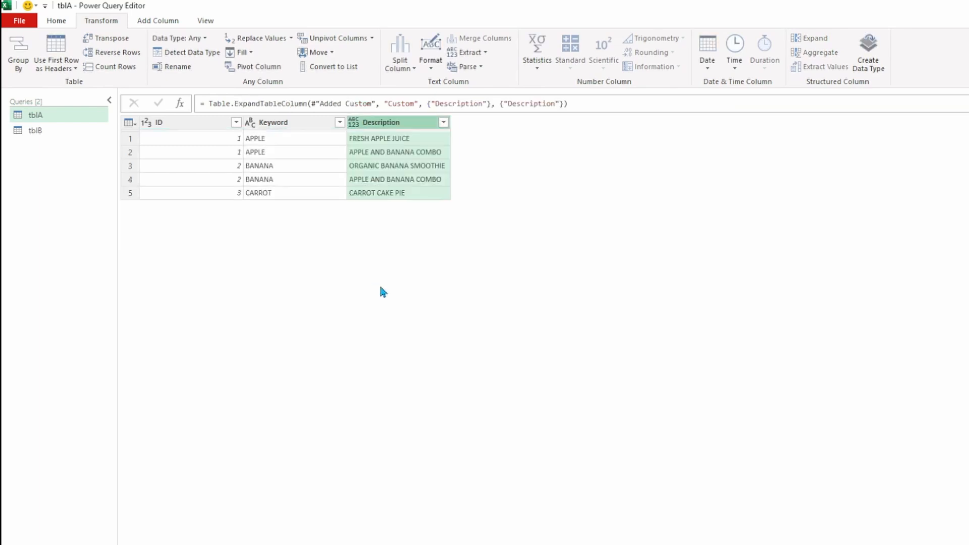
click(378, 141)
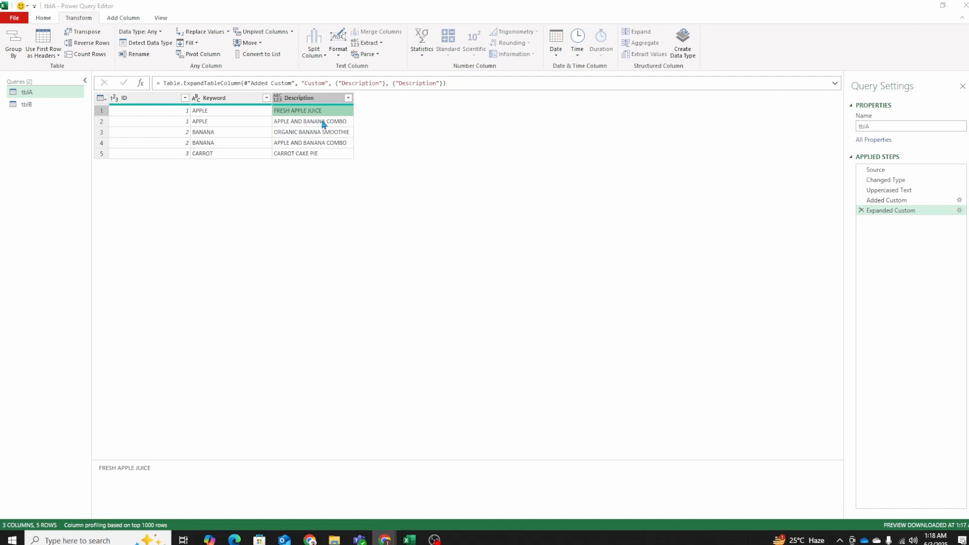
- Duplicate the tblA query and rename the copy as tblA (grouped values)
right_click(44, 96)
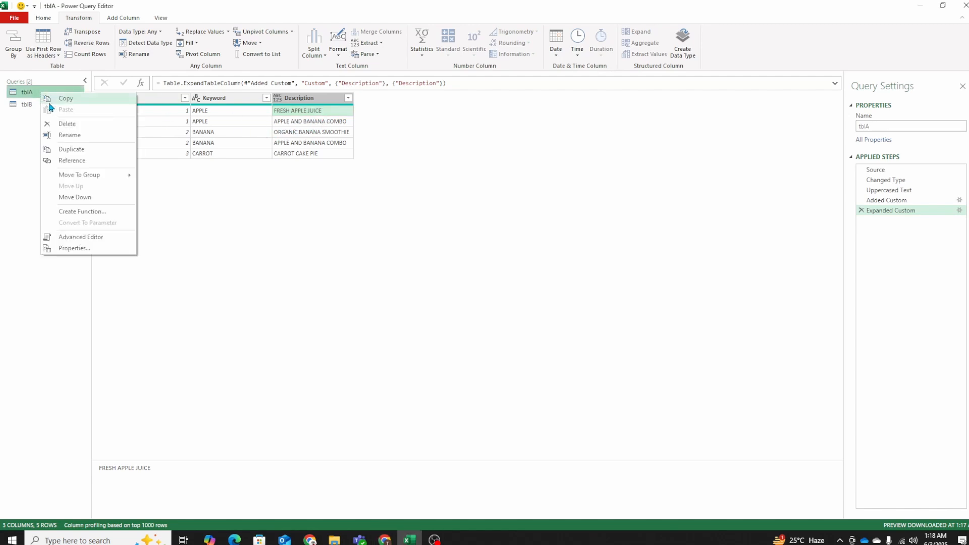
click(69, 146)
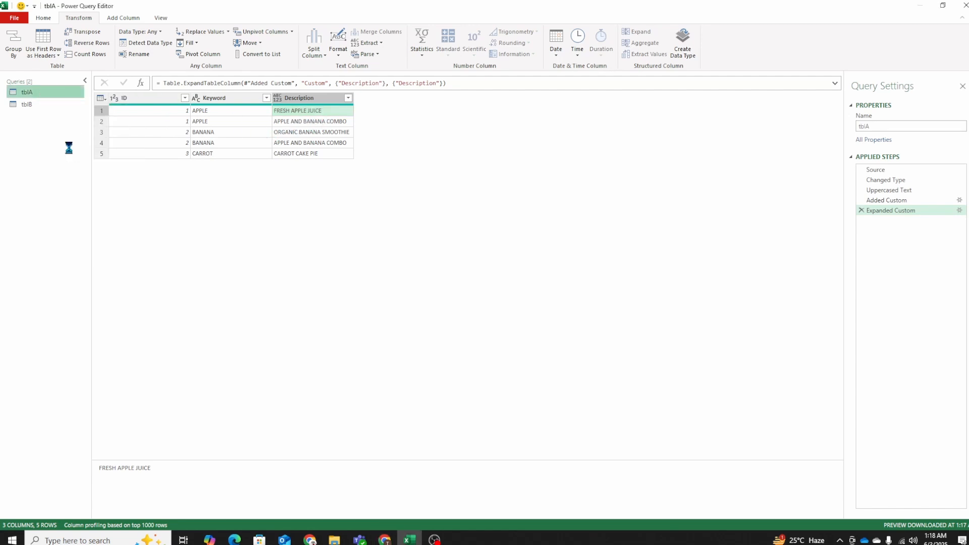
click(886, 126)
key(BackSpace)
key(BackSpace)
key(BackSpace)
text((grouped values))
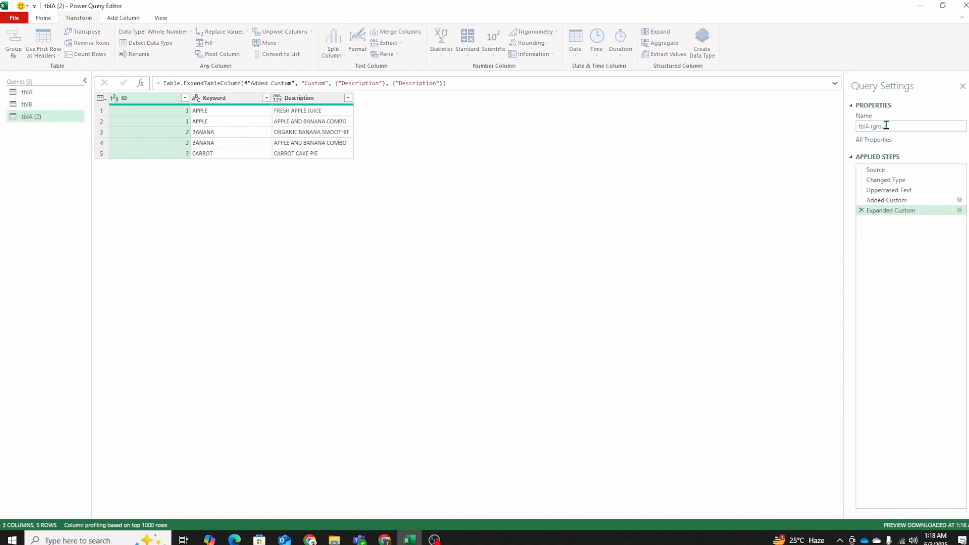
key(Return)
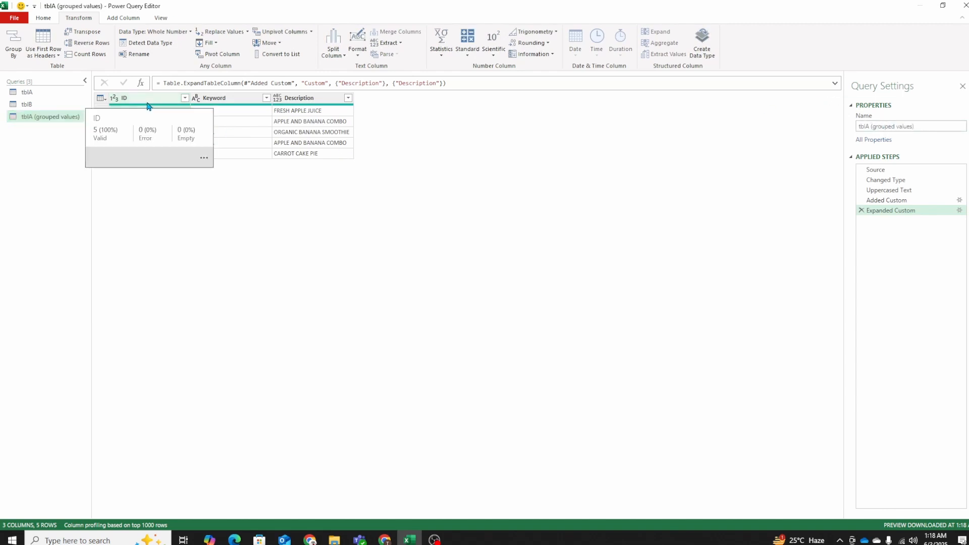
- Group the rows by ID into a new AllData column using the All Rows operation, and preview the nested tables for IDs 1 and 2
right_click(148, 103)
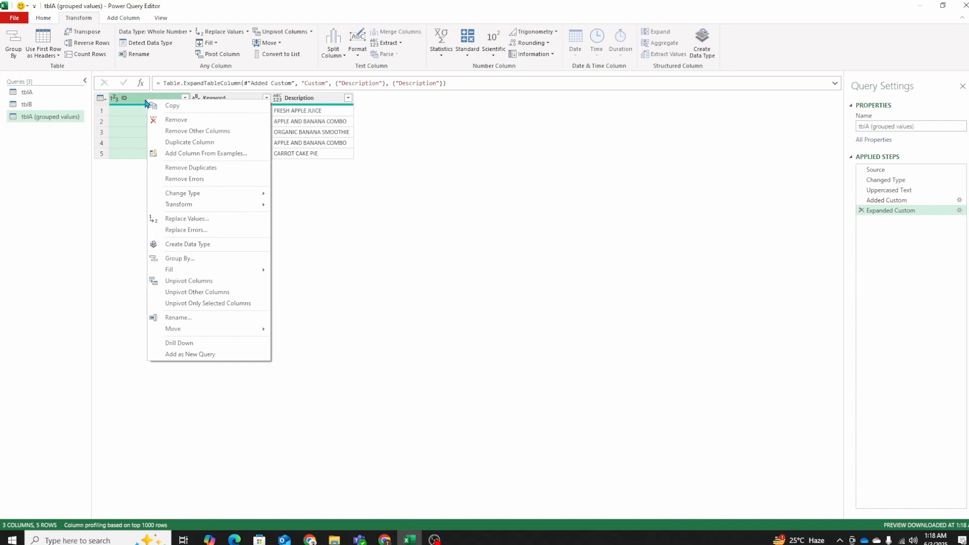
click(204, 266)
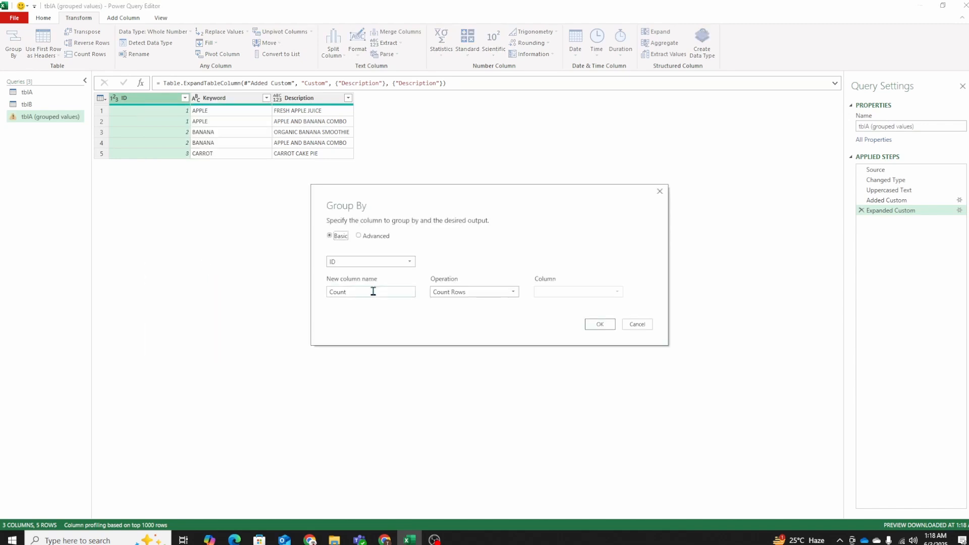
drag(365, 292, 308, 295)
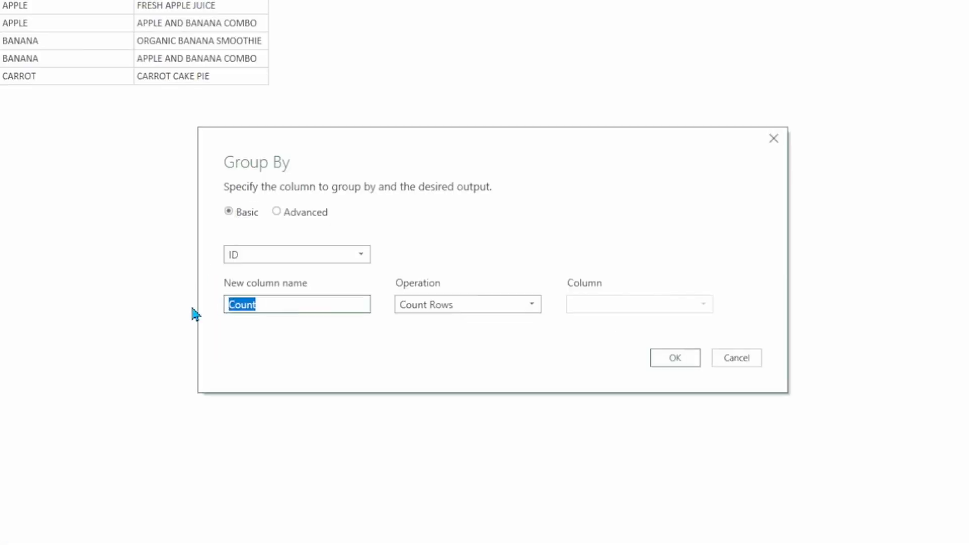
text(AllData)
click(495, 304)
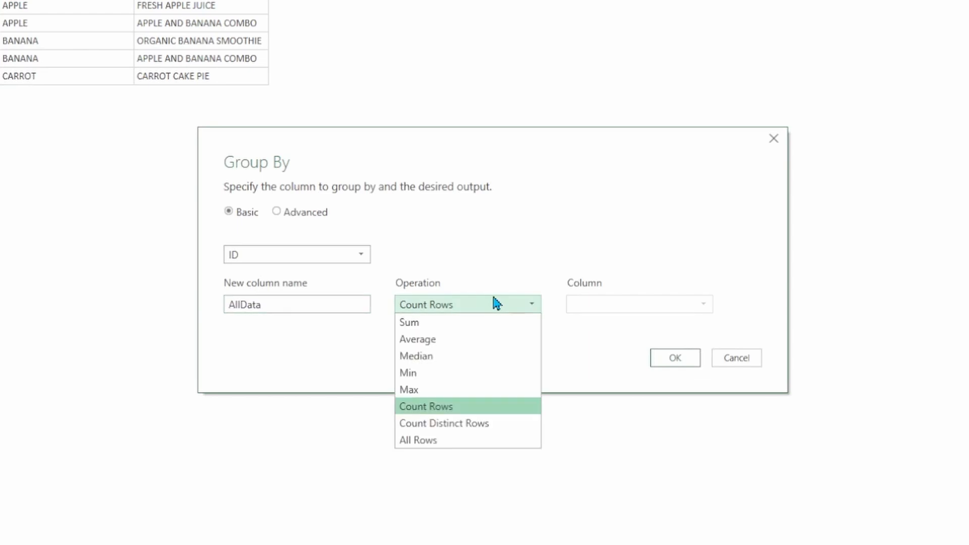
click(454, 440)
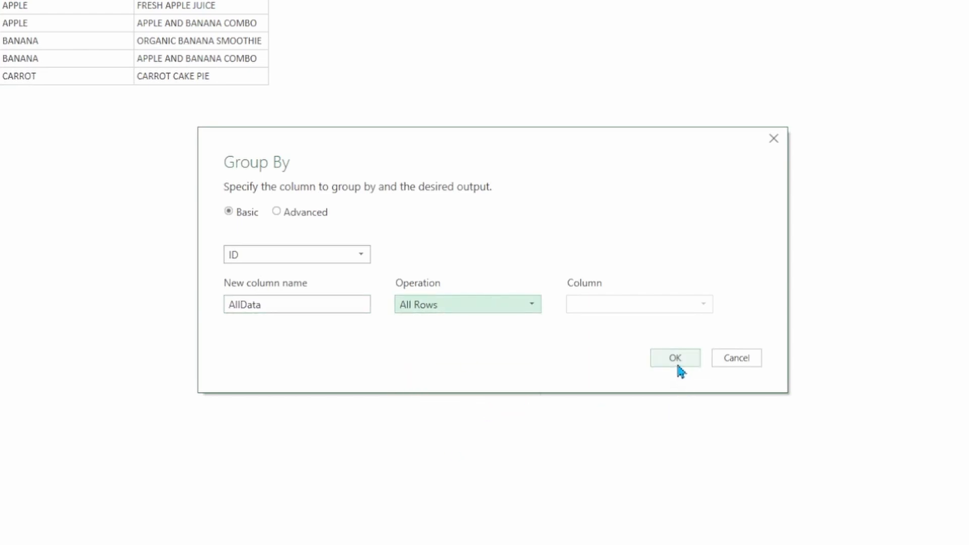
click(675, 360)
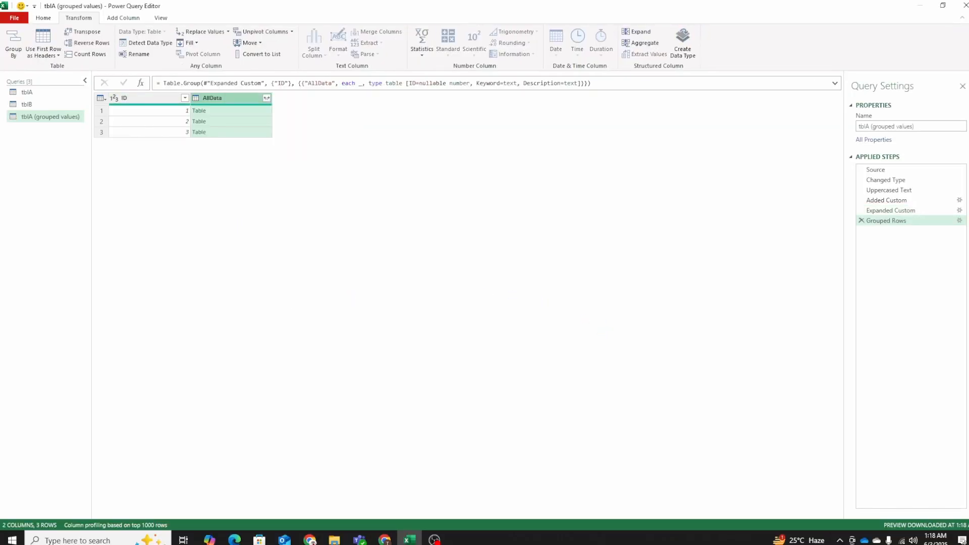
click(223, 112)
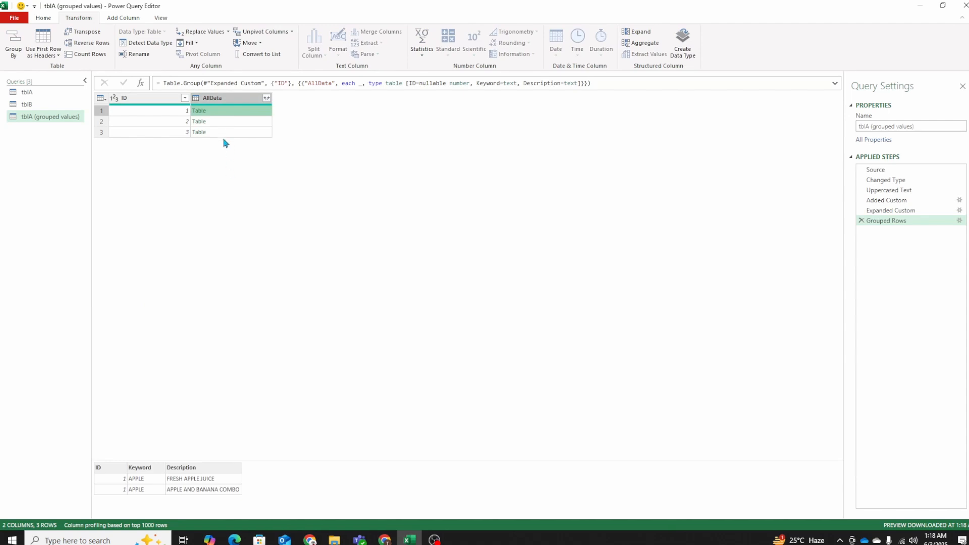
click(225, 123)
click(223, 110)
- Add a custom column named Custom with the formula [AllData][Description], and preview its lists for IDs 1 and 2
click(119, 18)
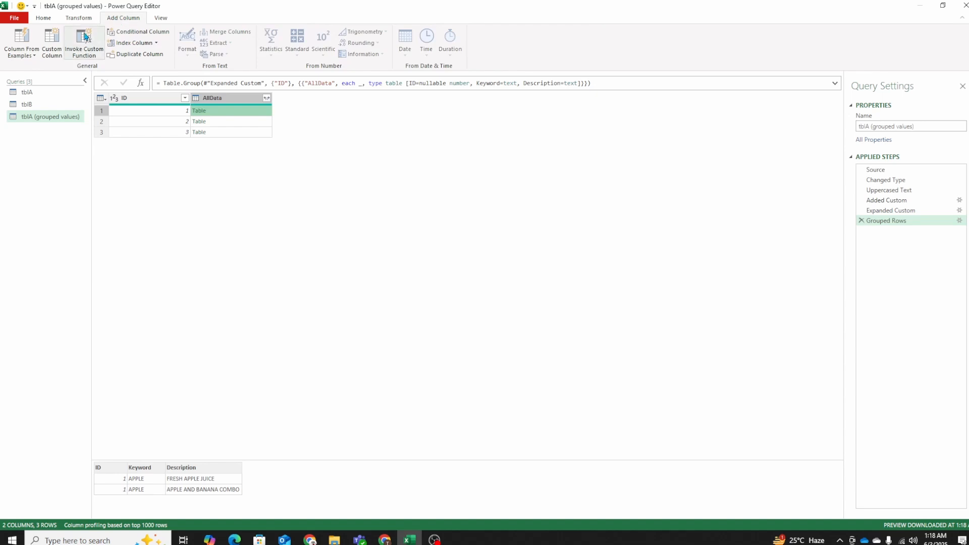
click(57, 46)
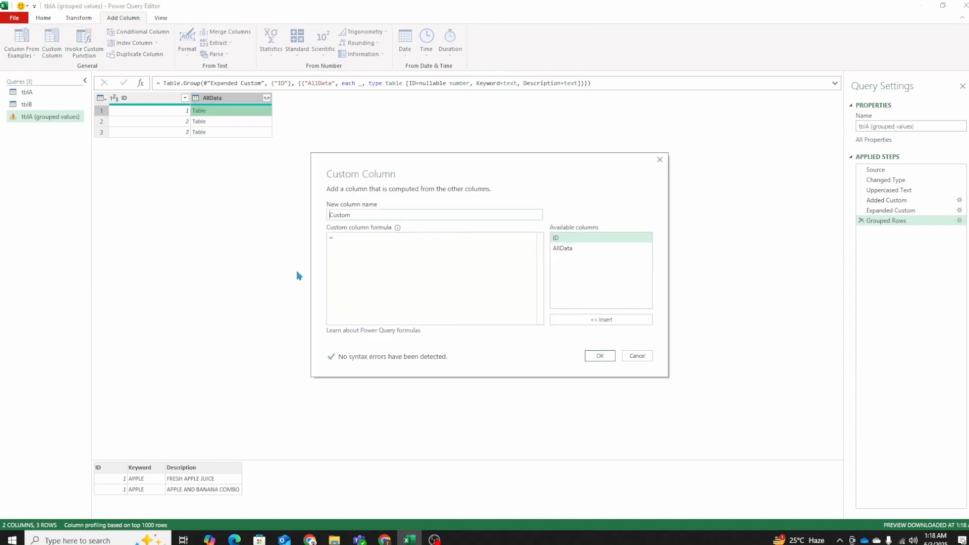
double_click(579, 249)
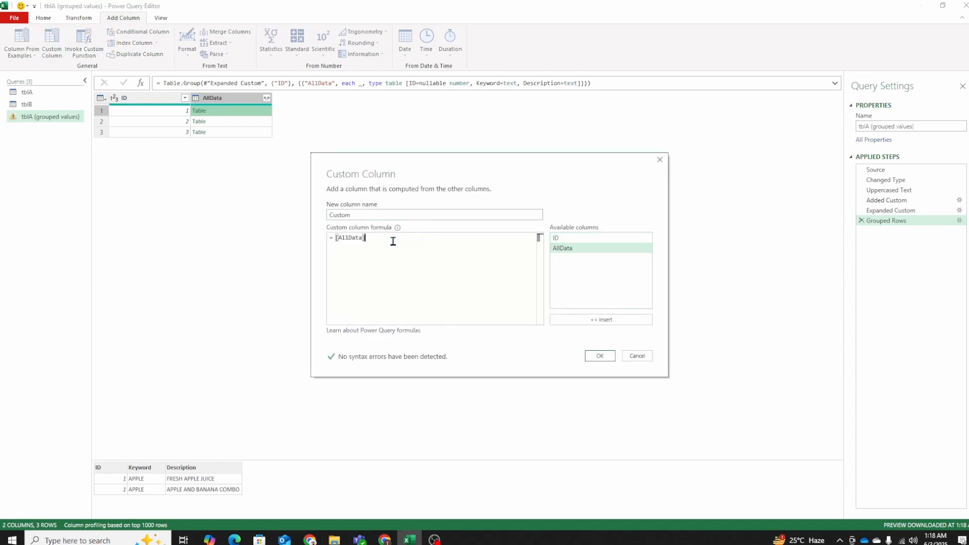
text([)
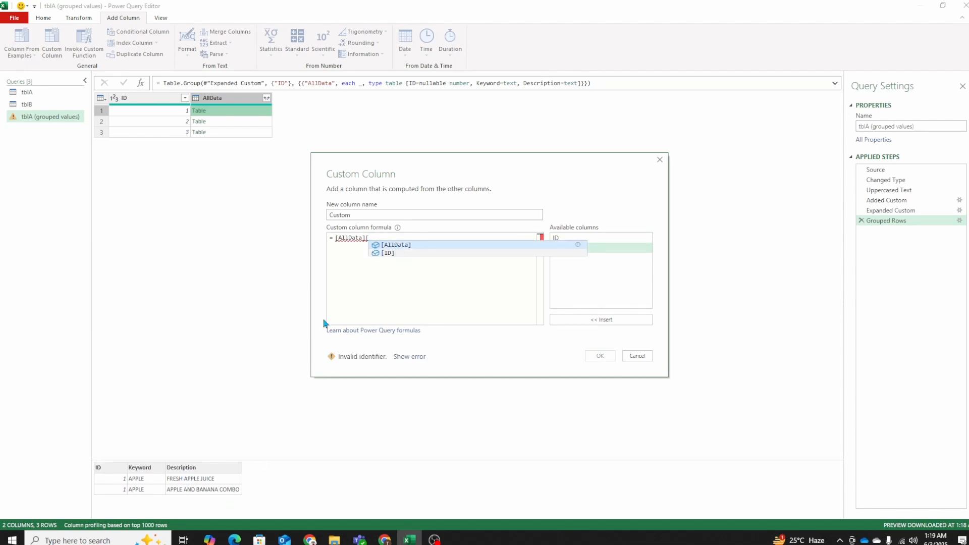
click(396, 276)
text(Description])
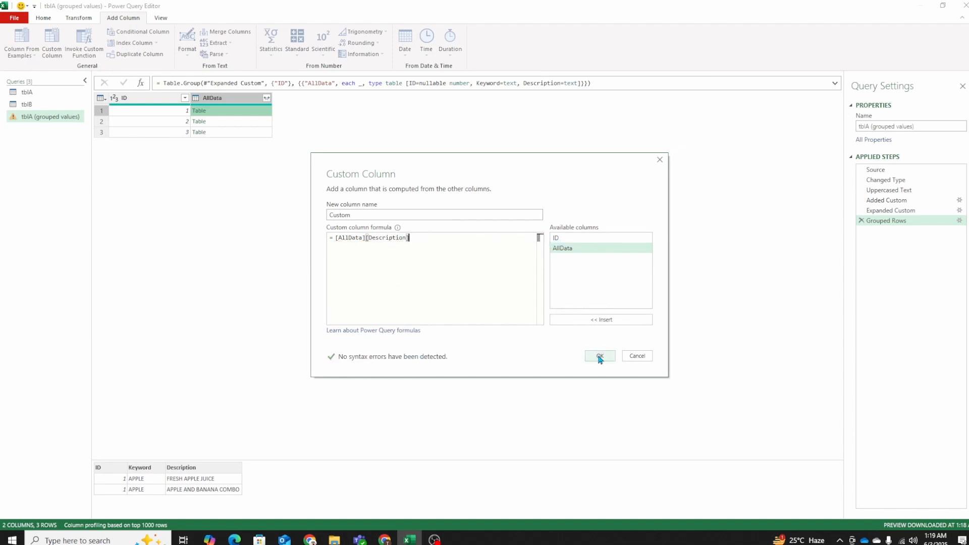
click(601, 356)
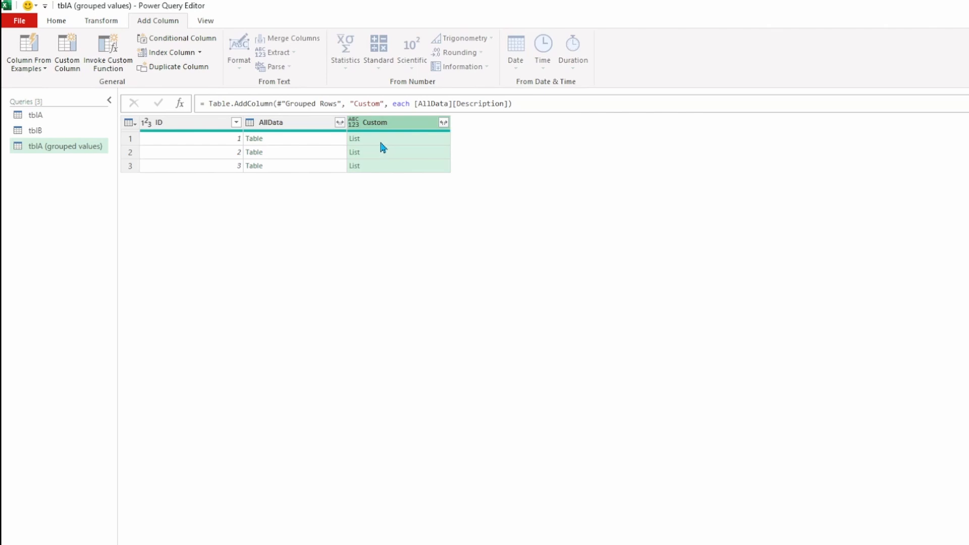
click(380, 138)
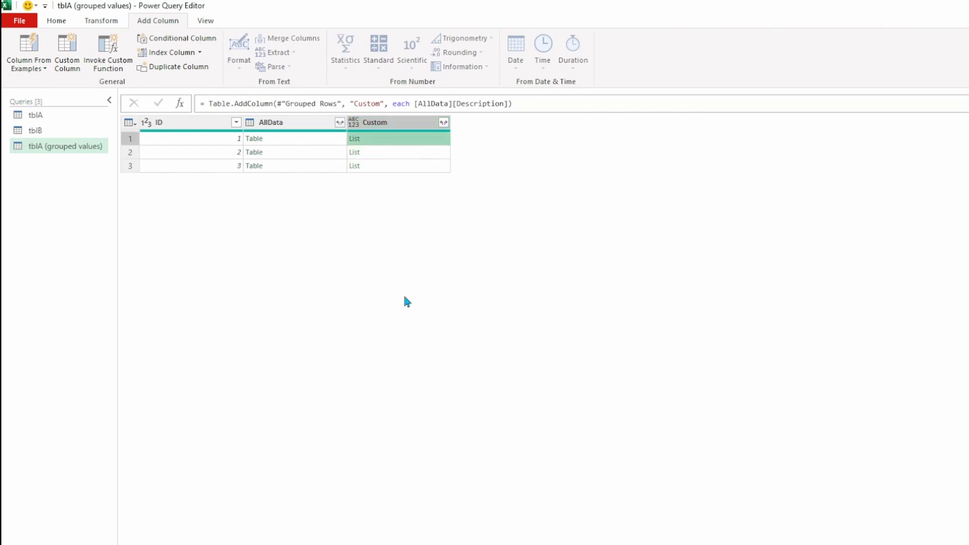
click(380, 153)
click(394, 143)
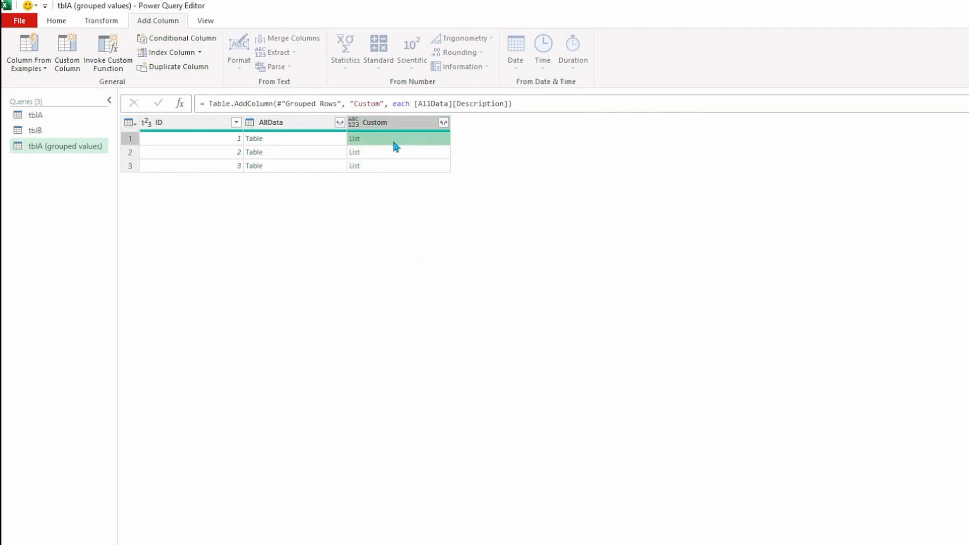
- Extract the values of the Custom column's lists with a comma as the delimiter, and widen the column
click(444, 123)
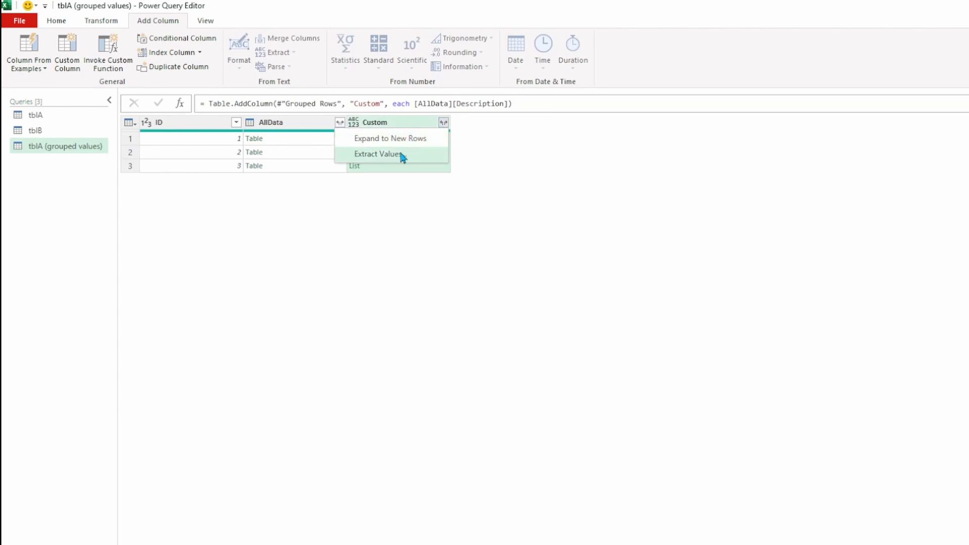
click(401, 154)
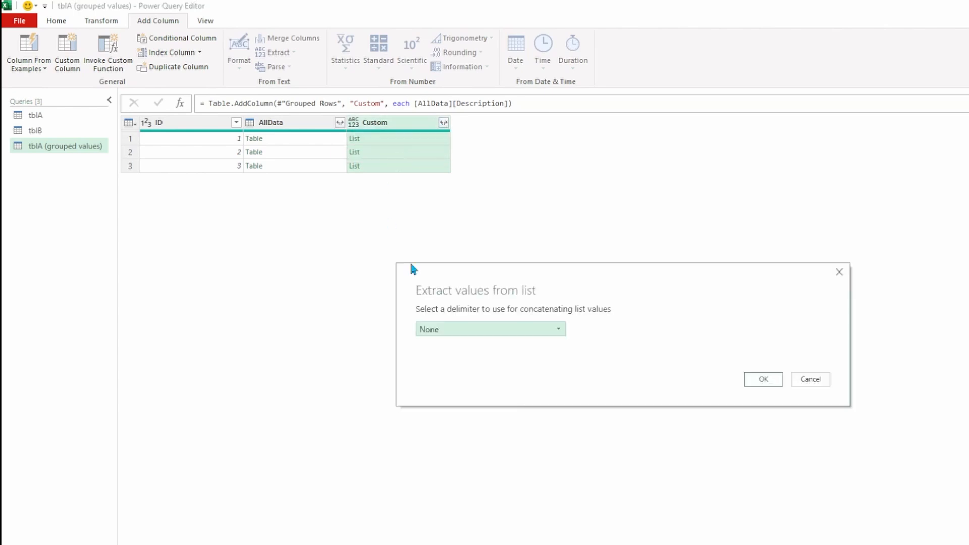
click(485, 327)
click(458, 358)
click(759, 380)
drag(451, 122, 530, 123)
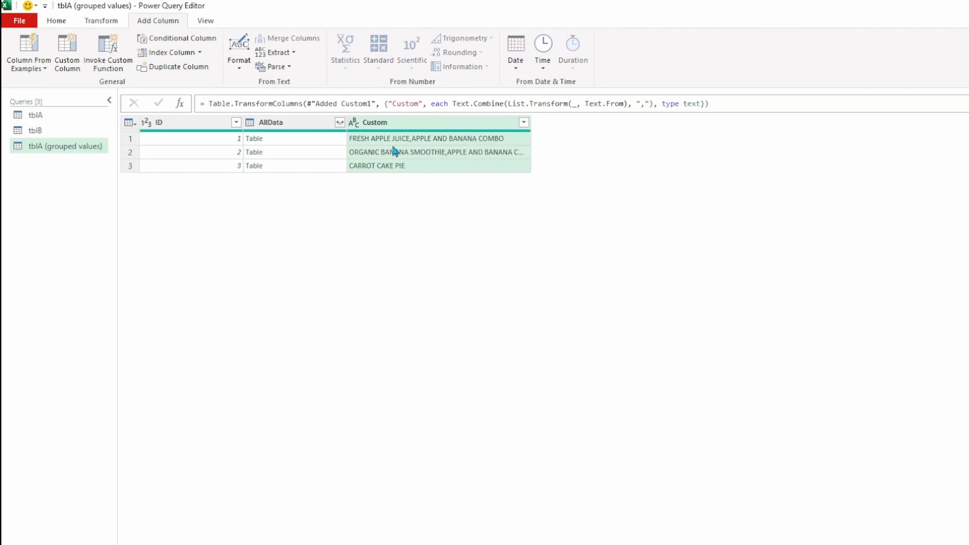
- Change the Text.Combine delimiter in the Custom column's formula first to a comma plus space, and finally to " | " with surrounding spaces
click(647, 104)
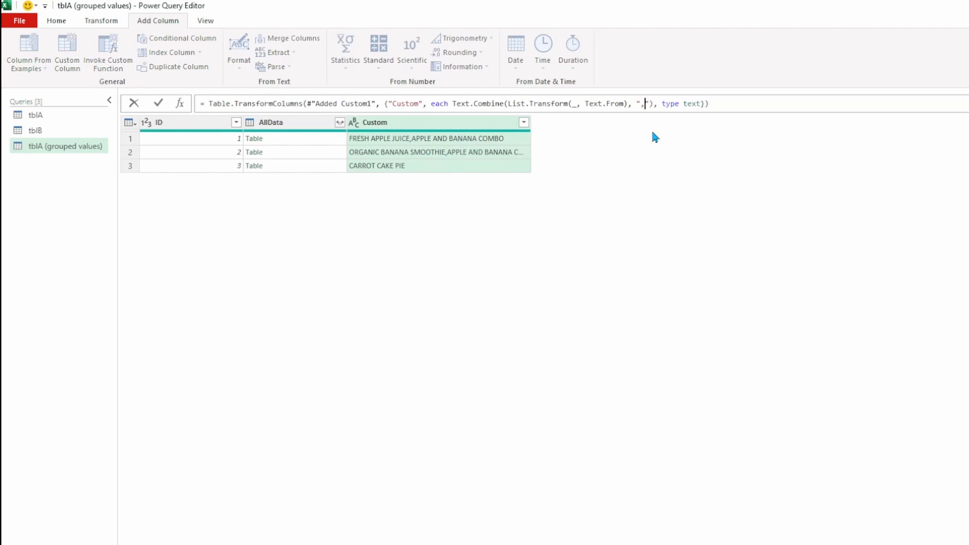
click(159, 104)
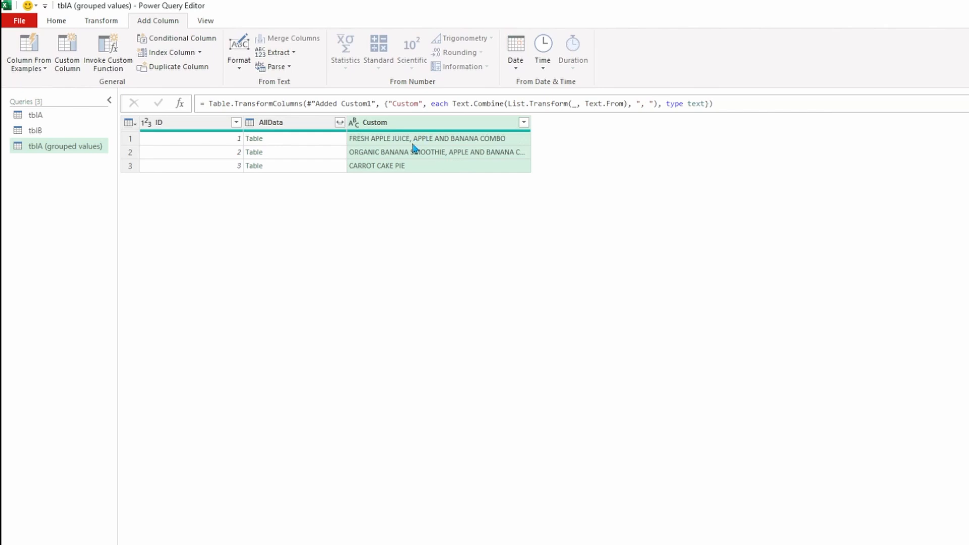
click(653, 110)
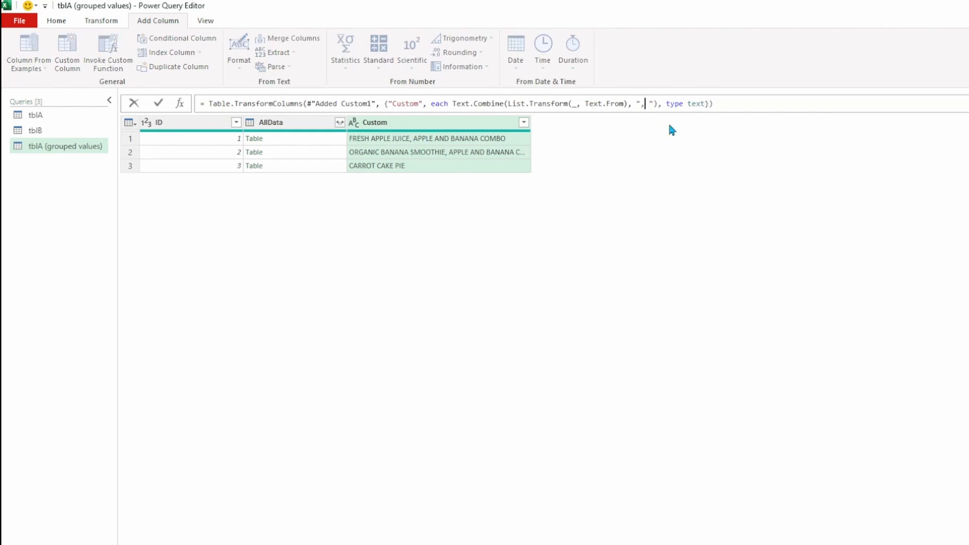
key(BackSpace)
text(|)
key(Return)
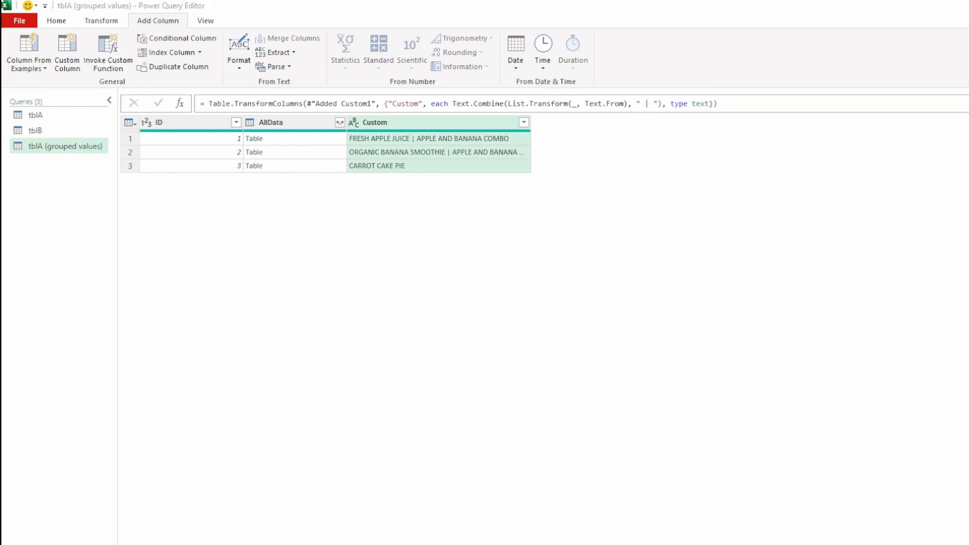